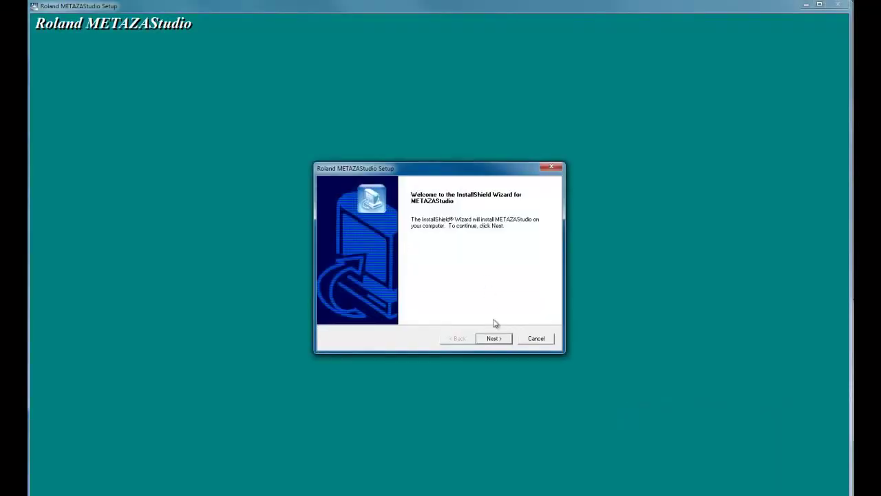
Install METAZAStudio using the default install folder and program folder.
{"action": "left_click", "coordinate": [496, 340]}
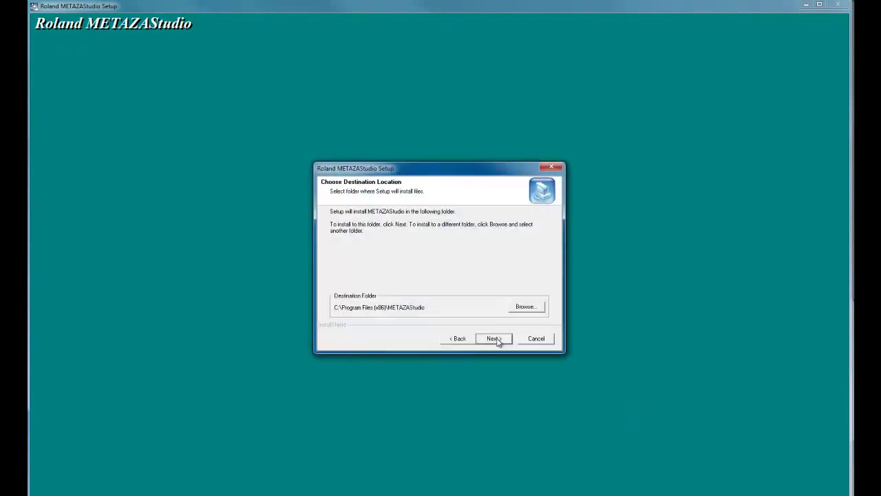
{"action": "left_click", "coordinate": [495, 339]}
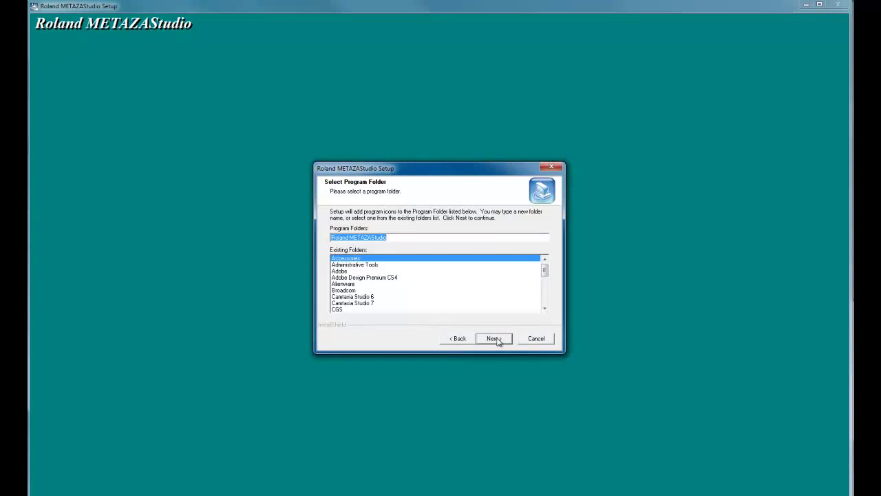
{"action": "left_click", "coordinate": [495, 339]}
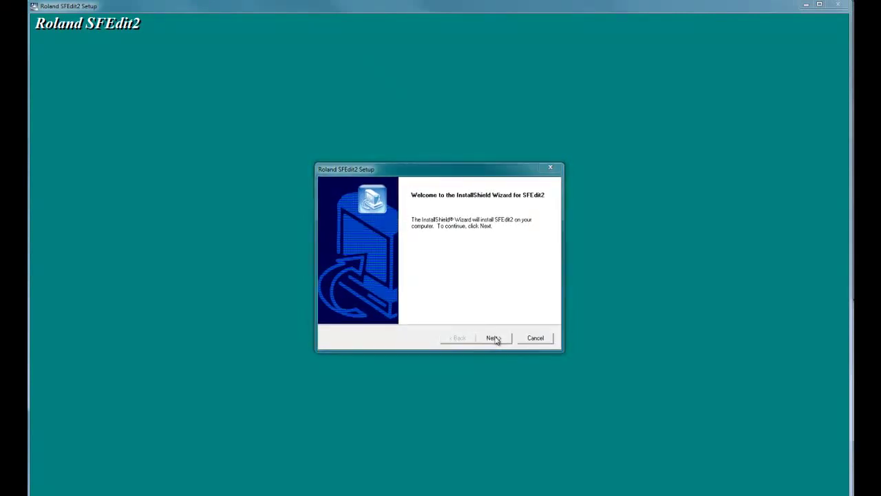
Install SFEdit2 to the default folders with Arial, Courier New and Times New Roman stroke fonts.
{"action": "left_click", "coordinate": [495, 339]}
{"action": "left_click", "coordinate": [494, 338]}
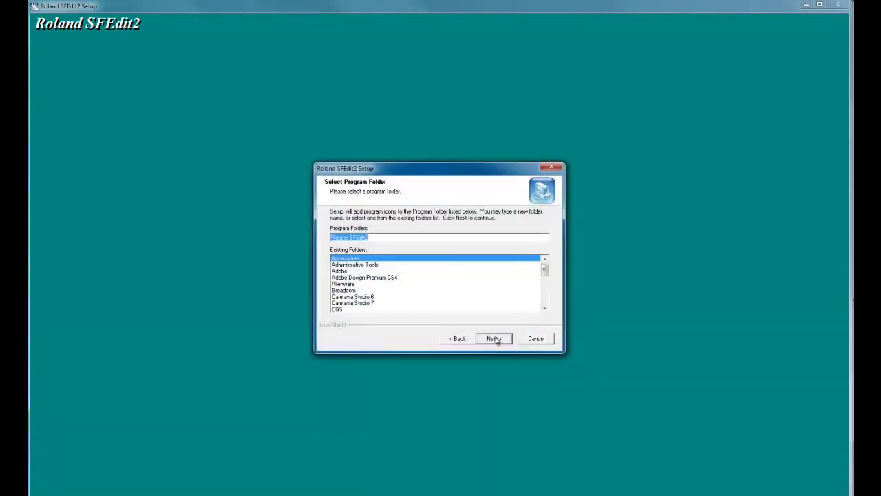
{"action": "left_click", "coordinate": [494, 339]}
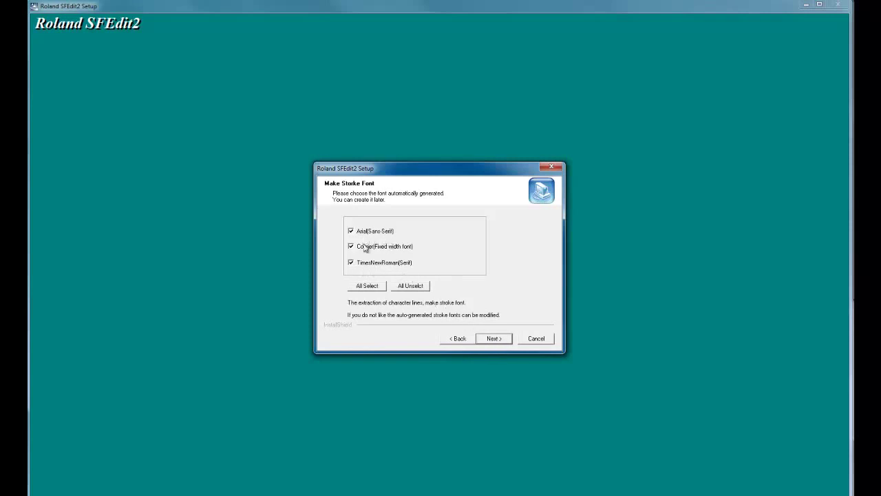
{"action": "left_click", "coordinate": [493, 338]}
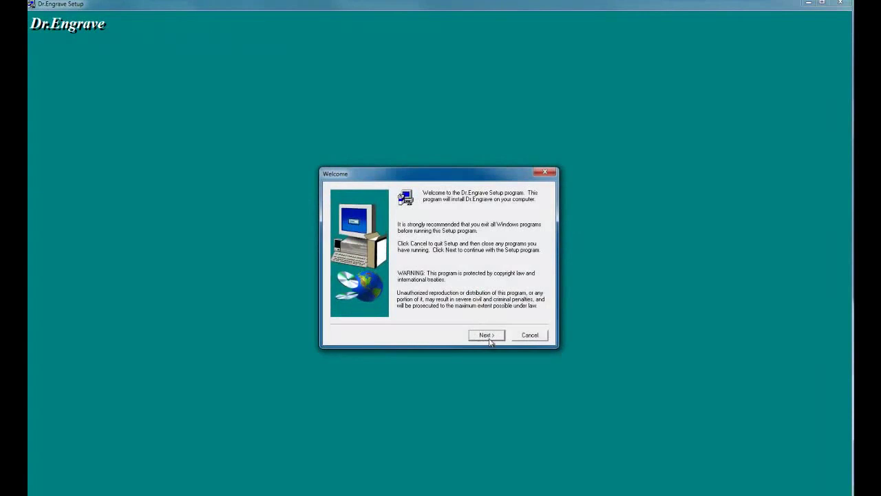
Install Dr.Engrave at the default location under the Roland Dr.Engrave program folder.
{"action": "left_click", "coordinate": [490, 336]}
{"action": "left_click", "coordinate": [489, 335]}
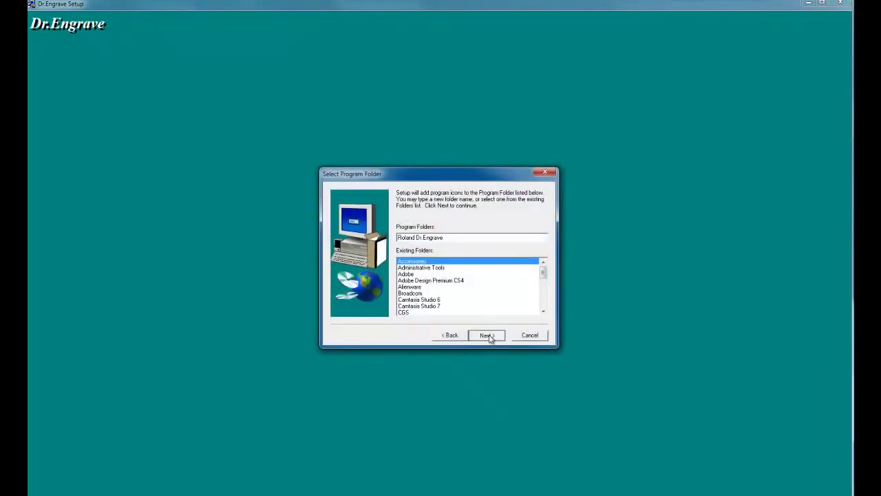
{"action": "left_click", "coordinate": [489, 334]}
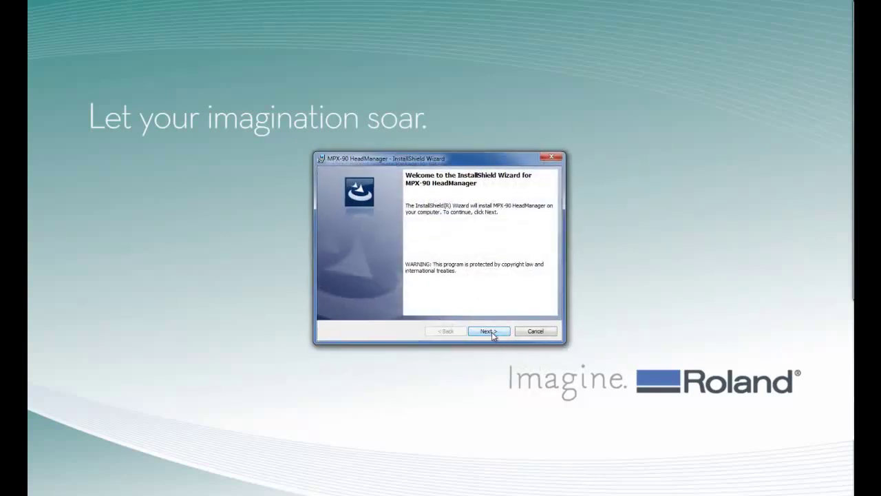
Install MPX-90 HeadManager into its default destination folder.
{"action": "left_click", "coordinate": [490, 331]}
{"action": "left_click", "coordinate": [491, 331]}
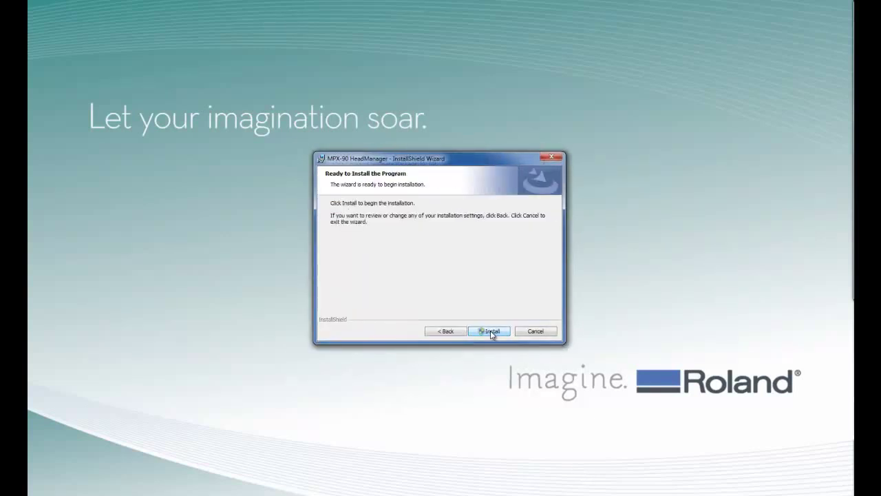
{"action": "left_click", "coordinate": [490, 331]}
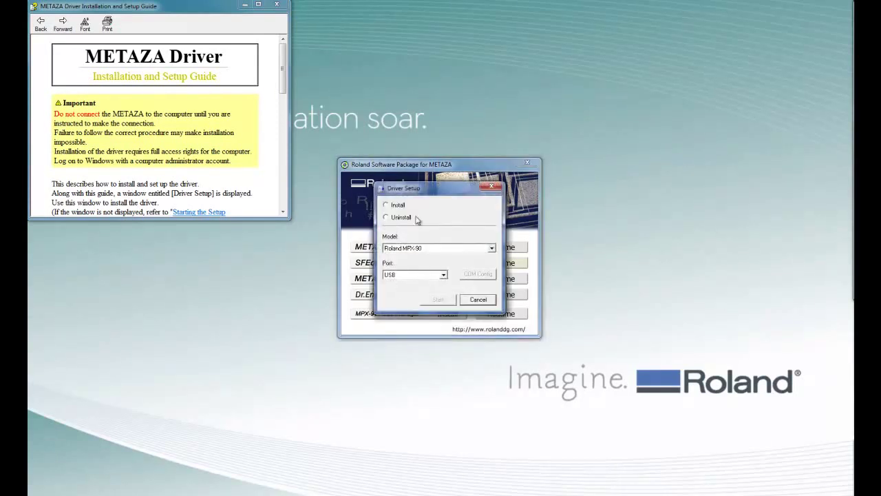
Install the Roland MPX-90 driver on USB, allowing the unverified driver software, then close the wizard.
{"action": "left_click", "coordinate": [388, 206]}
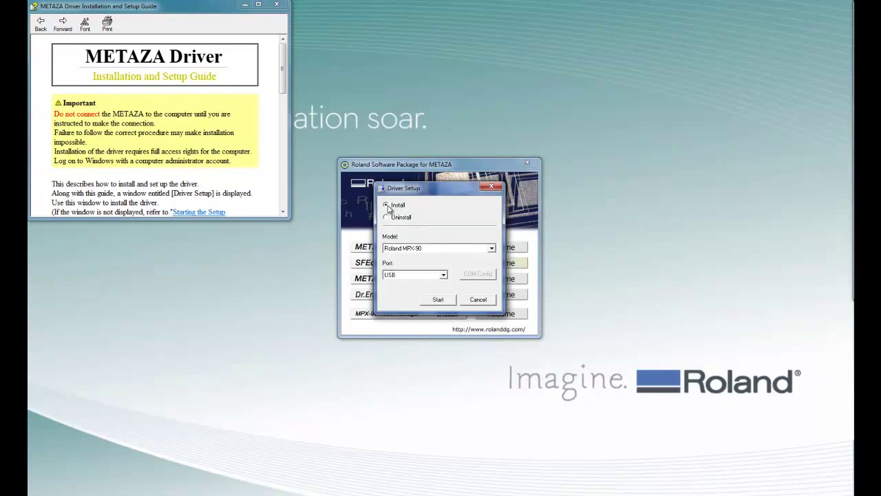
{"action": "left_click", "coordinate": [438, 300]}
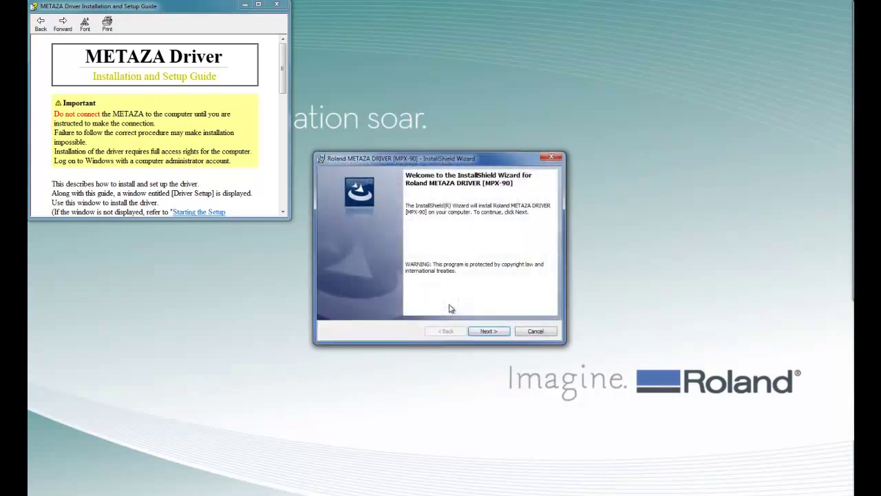
{"action": "left_click", "coordinate": [489, 331]}
{"action": "left_click", "coordinate": [489, 331]}
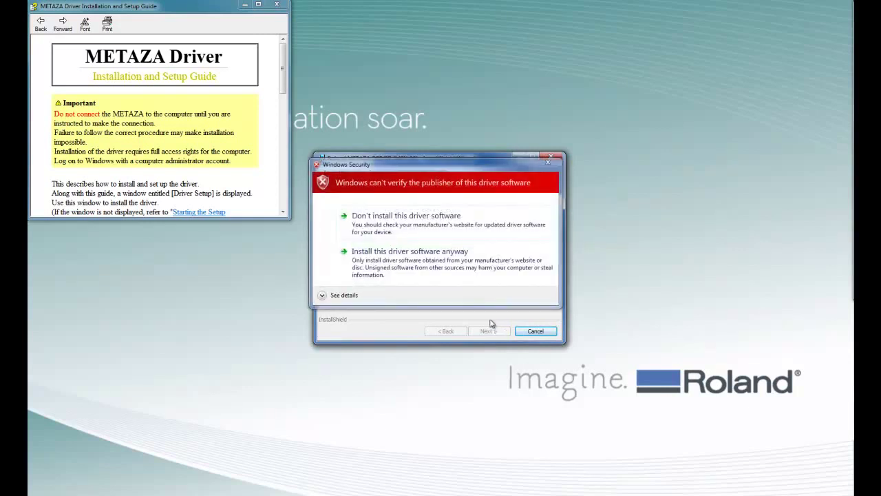
{"action": "left_click", "coordinate": [410, 254]}
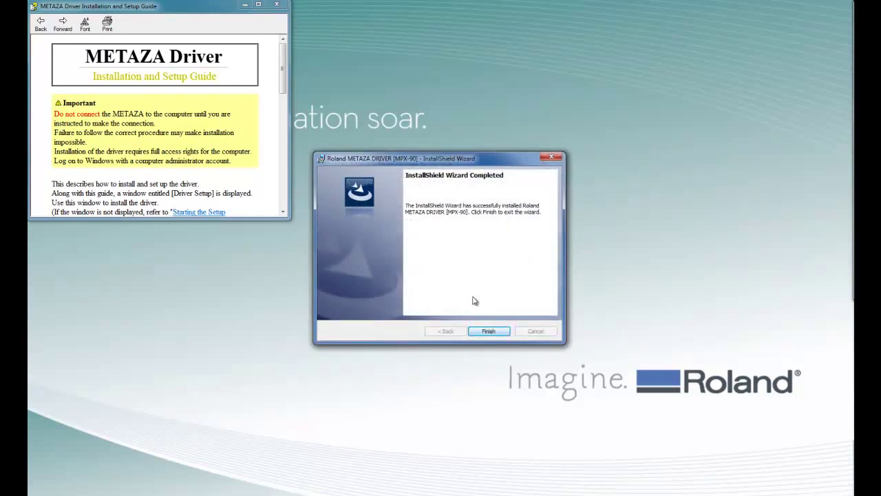
{"action": "left_click", "coordinate": [490, 332]}
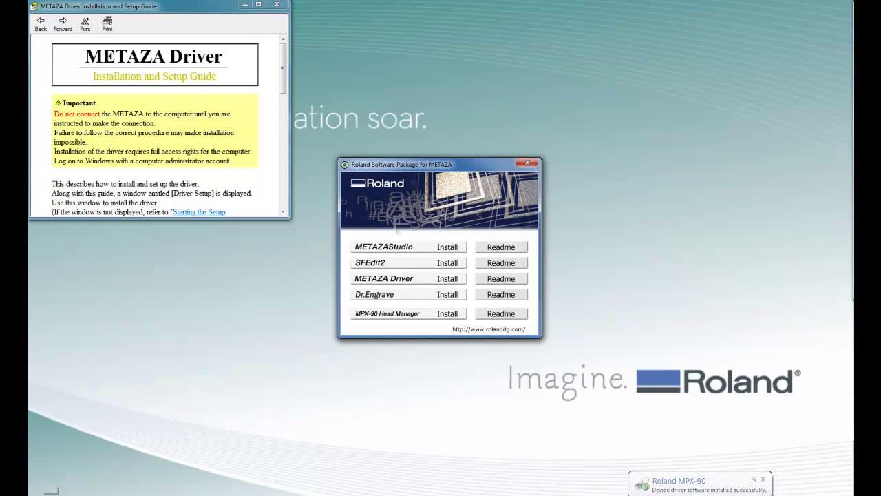
Open Devices and Printers from the Start menu to check the Roland MPX-90 is listed.
{"action": "left_click", "coordinate": [48, 493]}
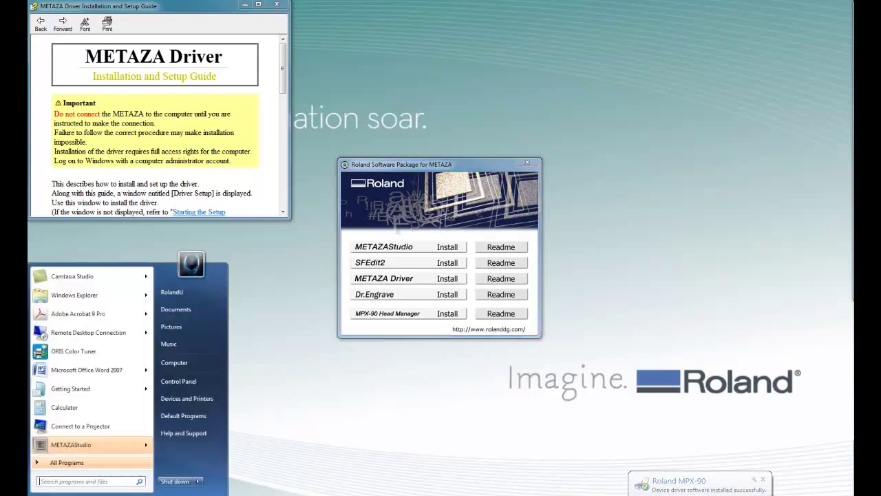
{"action": "left_click", "coordinate": [196, 399]}
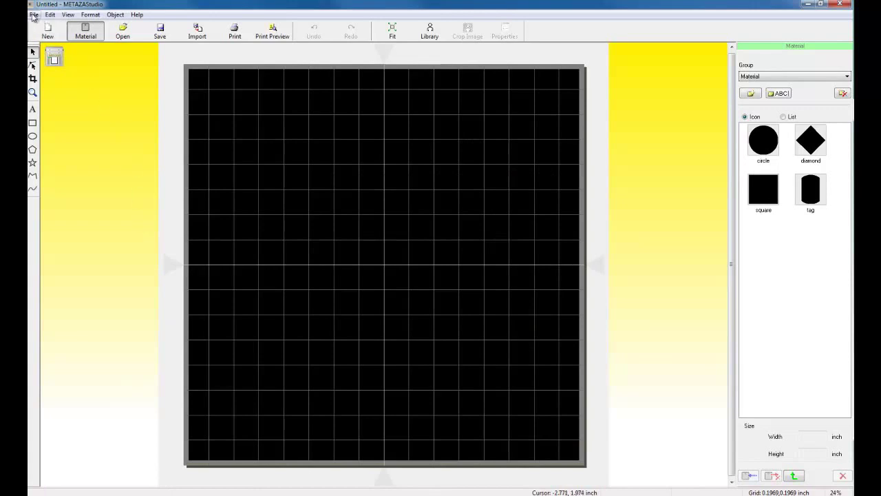
Set millimetres as the measurement unit in Preferences and check the 1.001 mm edge margin.
{"action": "left_click", "coordinate": [33, 15]}
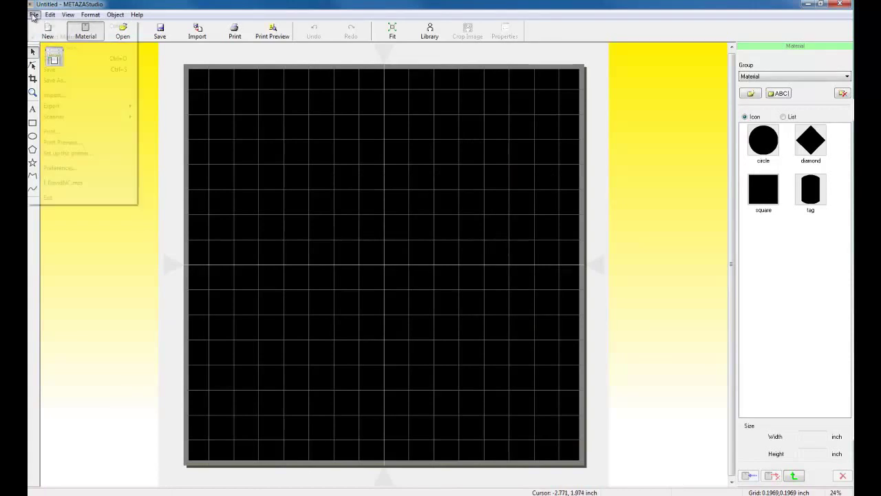
{"action": "left_click", "coordinate": [51, 168]}
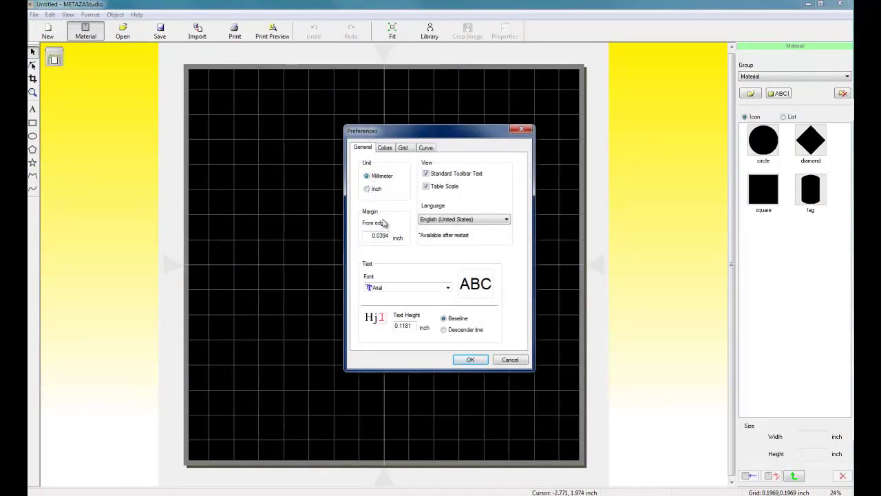
{"action": "left_click", "coordinate": [471, 360]}
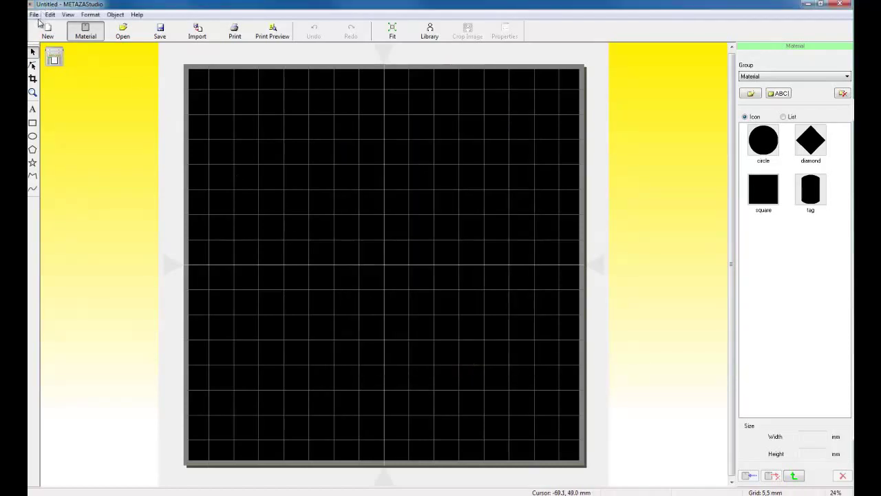
{"action": "left_click", "coordinate": [35, 15]}
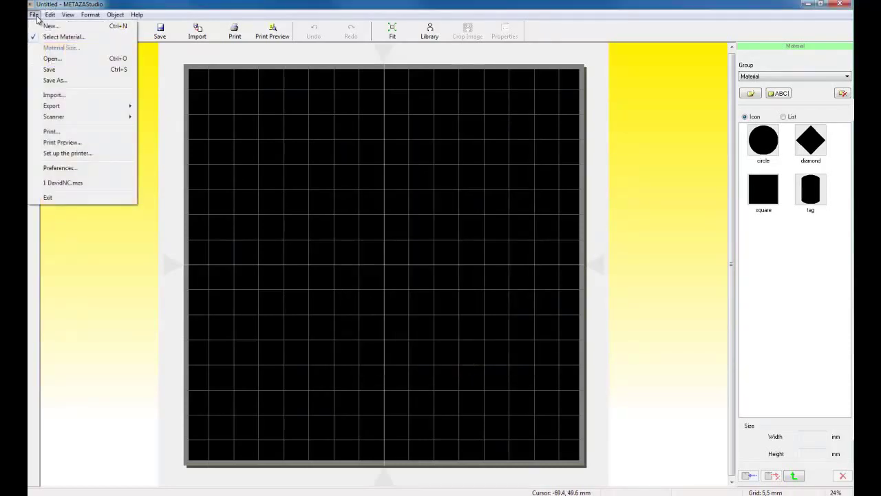
{"action": "left_click", "coordinate": [55, 170]}
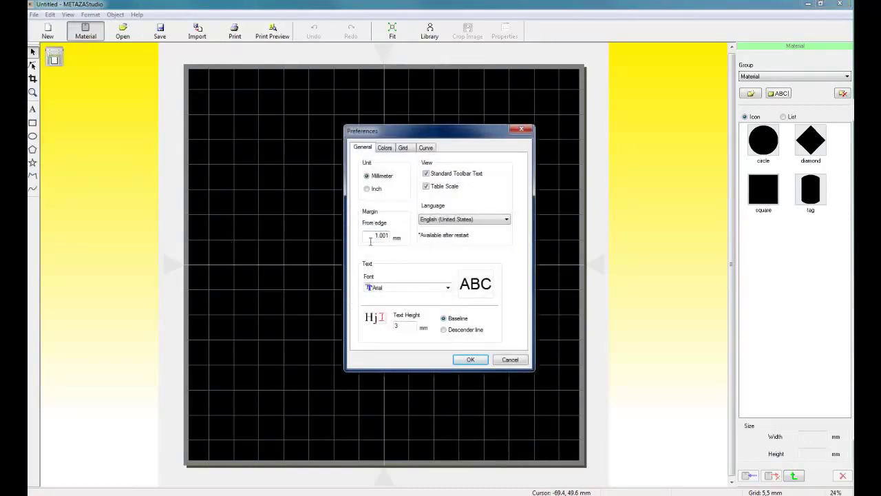
{"action": "left_click_drag", "start_coordinate": [371, 239], "coordinate": [450, 238]}
{"action": "key", "text": "Return"}
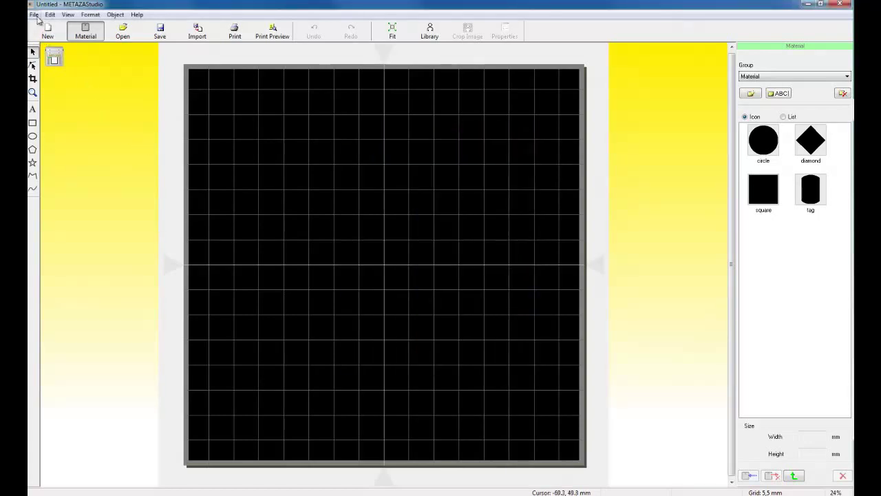
On the Preferences Grid page, set CenterLine colour to red and OtherLine colour to white.
{"action": "left_click", "coordinate": [33, 14]}
{"action": "left_click", "coordinate": [67, 168]}
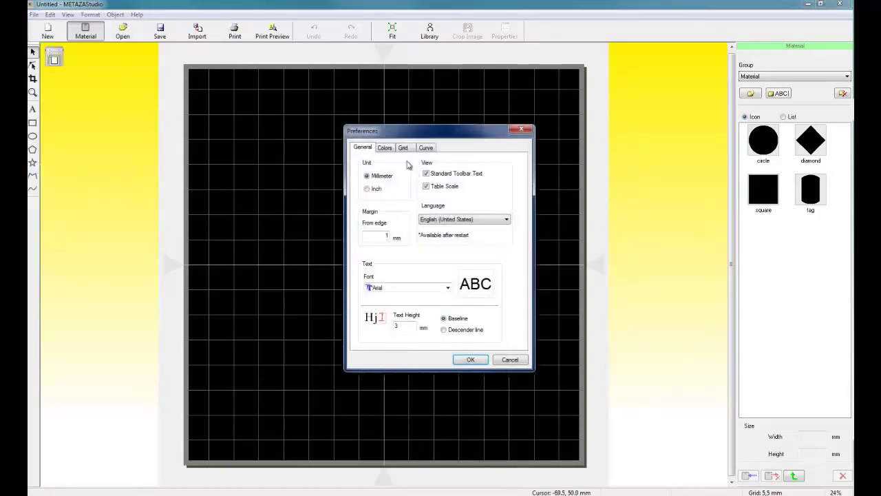
{"action": "left_click", "coordinate": [385, 149]}
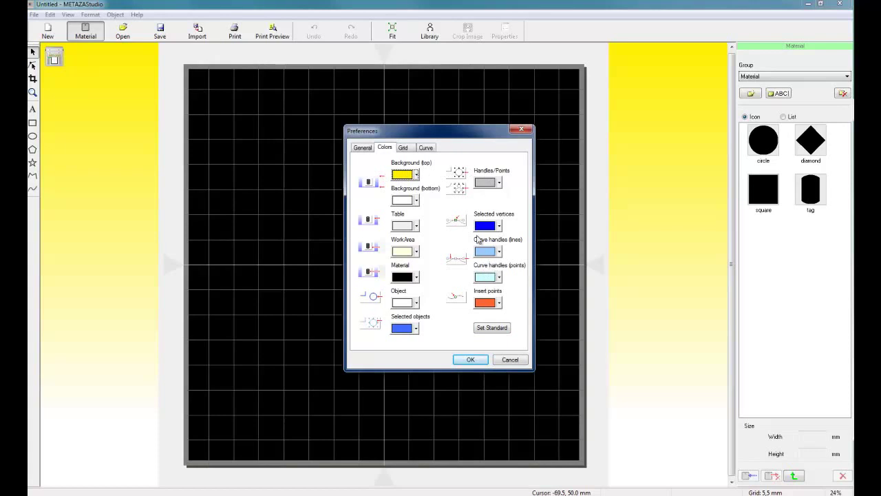
{"action": "left_click", "coordinate": [404, 148]}
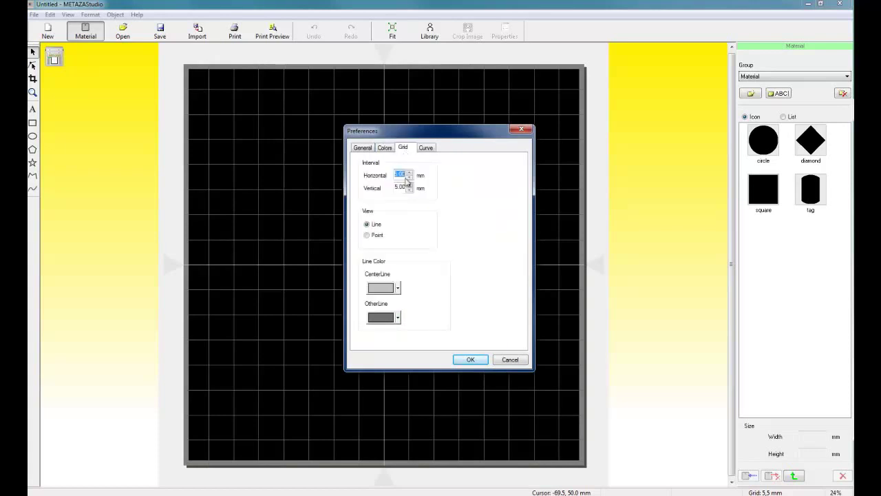
{"action": "left_click", "coordinate": [398, 288]}
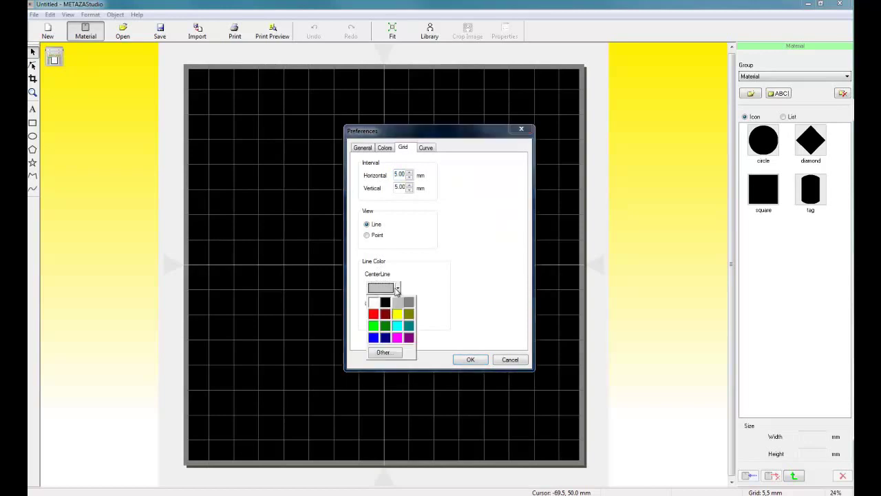
{"action": "left_click", "coordinate": [373, 314]}
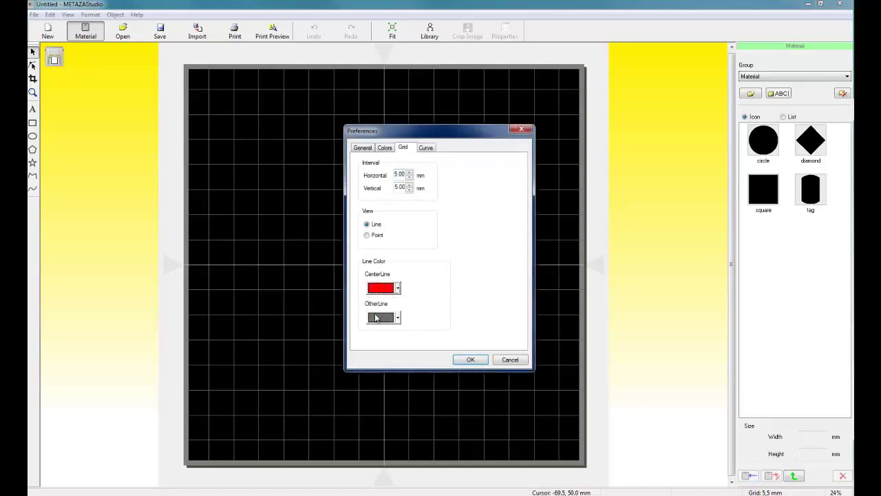
{"action": "left_click", "coordinate": [398, 318]}
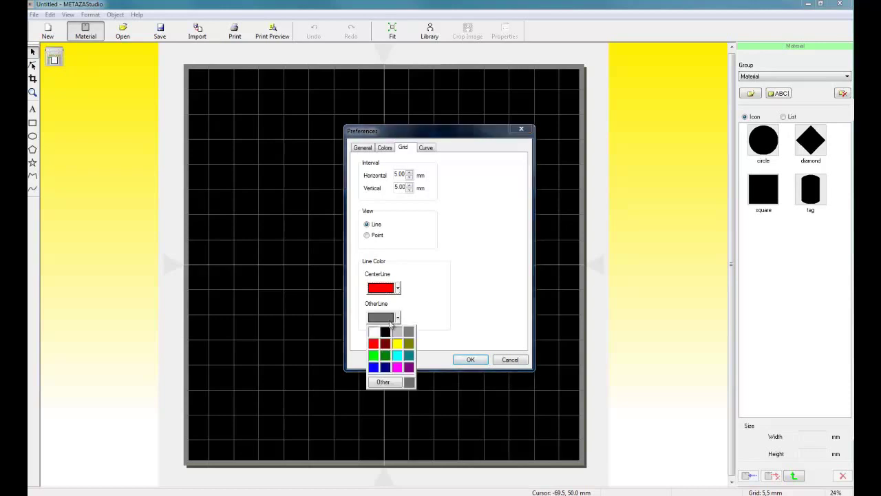
{"action": "left_click", "coordinate": [373, 331]}
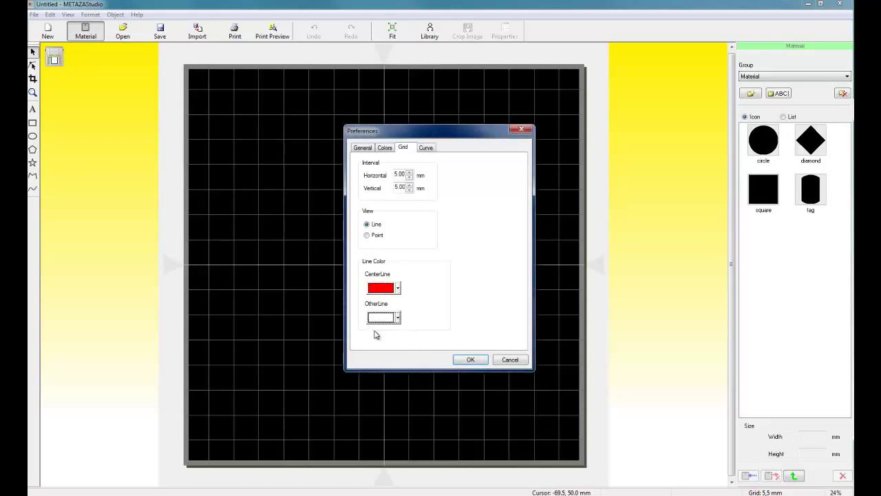
{"action": "left_click", "coordinate": [471, 361]}
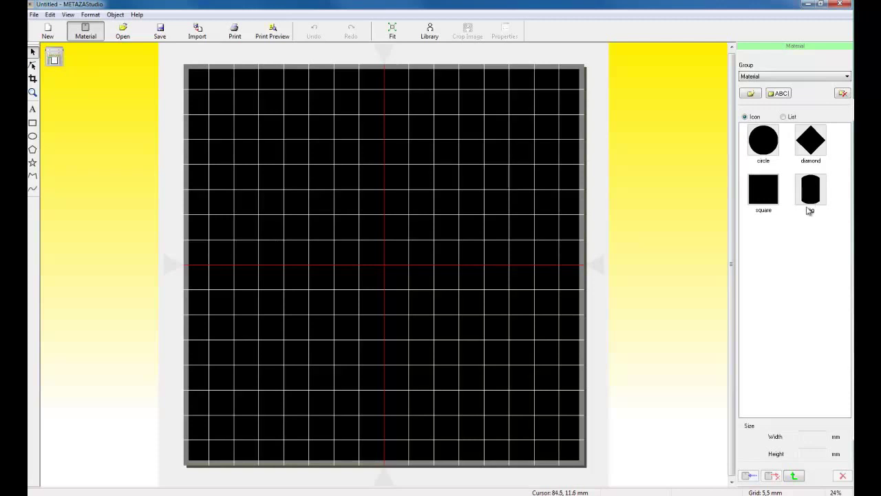
Select the tag material and resize it to 30 × 49 mm with Keep Aspect turned off.
{"action": "left_click", "coordinate": [810, 197]}
{"action": "double_click", "coordinate": [811, 197]}
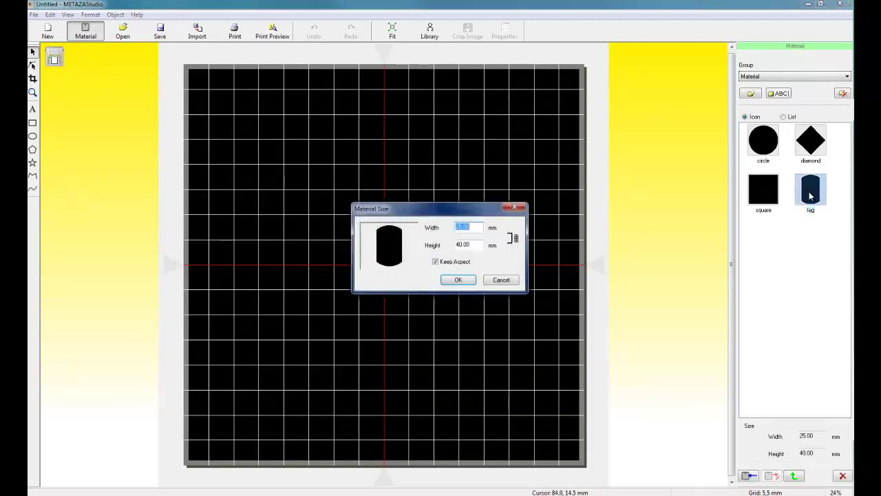
{"action": "left_click", "coordinate": [436, 263]}
{"action": "key", "text": "Tab"}
{"action": "type", "text": "30"}
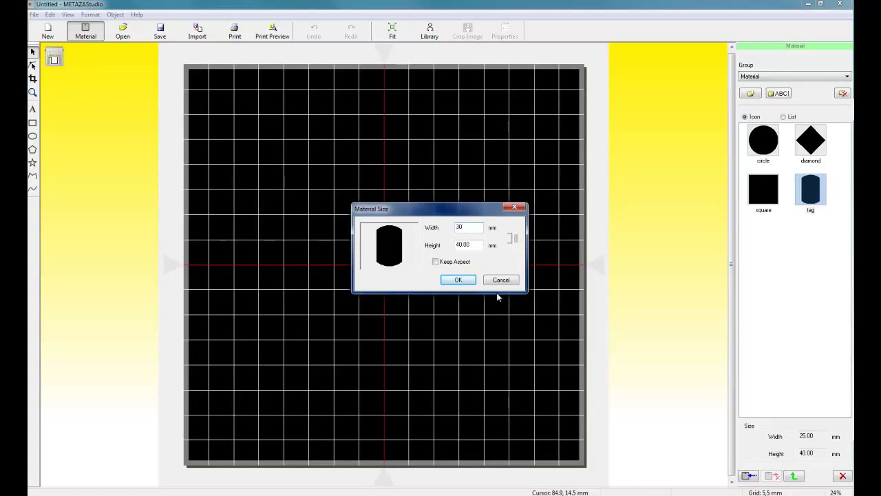
{"action": "key", "text": "Tab"}
{"action": "left_click", "coordinate": [459, 281]}
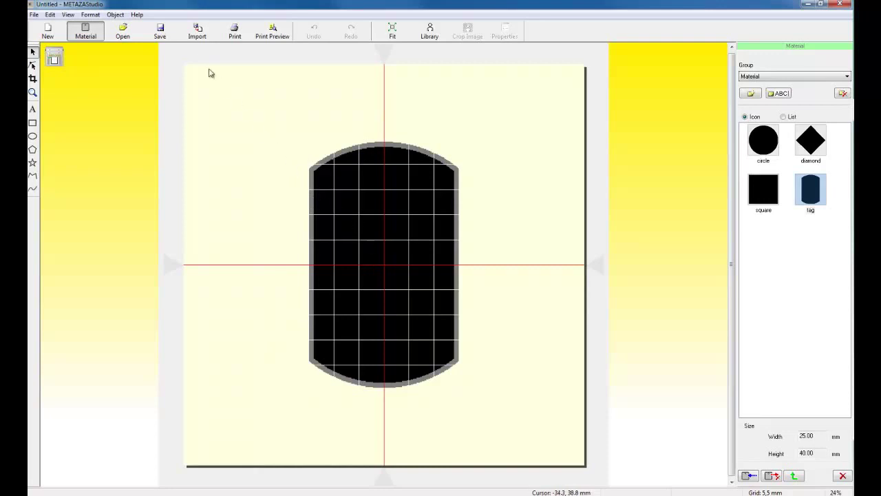
Import the frame image MPX Series Frames\002 (30x49).bmp onto the tag.
{"action": "left_click", "coordinate": [197, 30]}
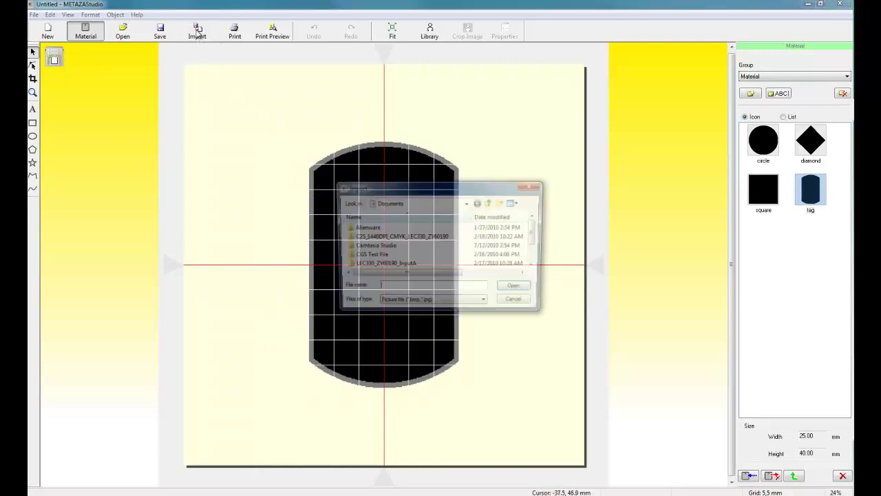
{"action": "left_click", "coordinate": [493, 204]}
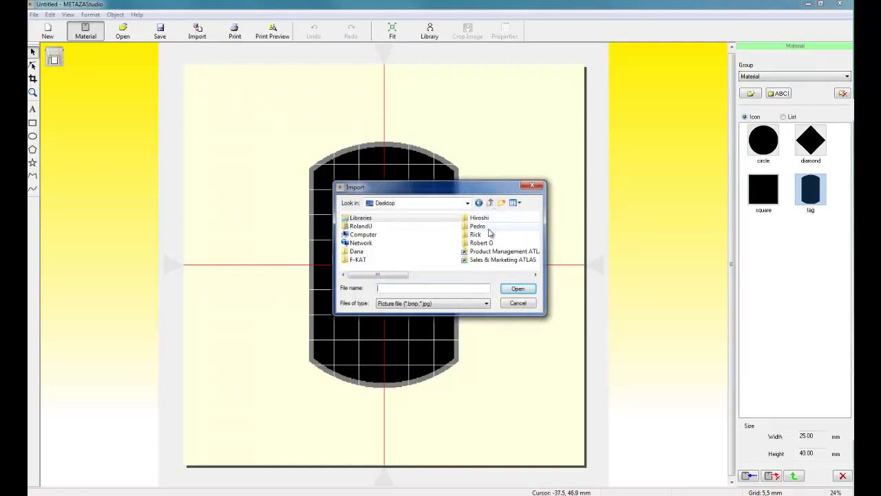
{"action": "double_click", "coordinate": [476, 234]}
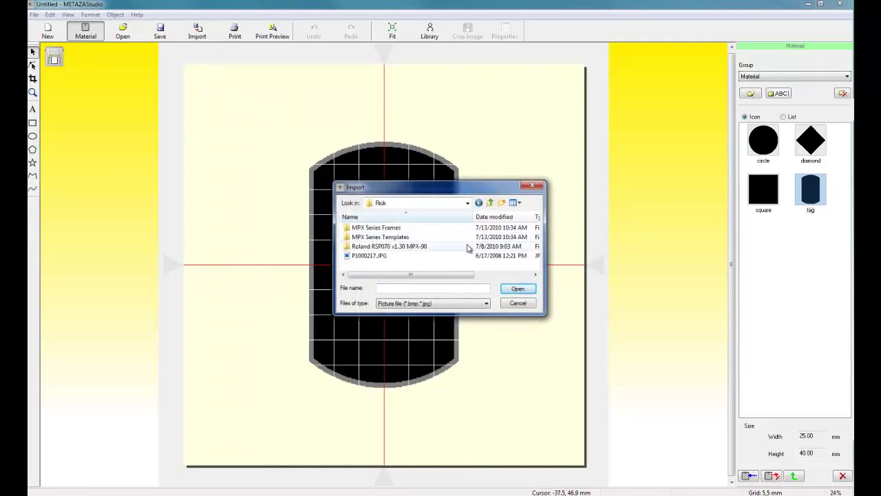
{"action": "double_click", "coordinate": [389, 228]}
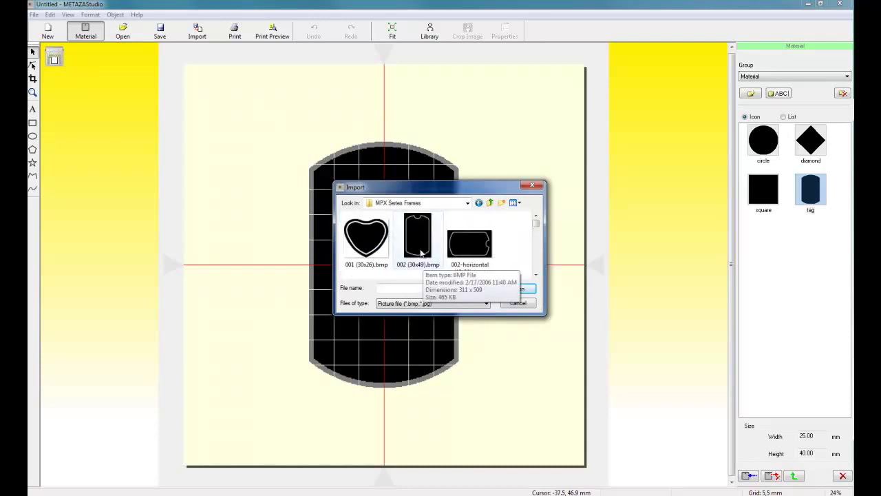
{"action": "double_click", "coordinate": [419, 241]}
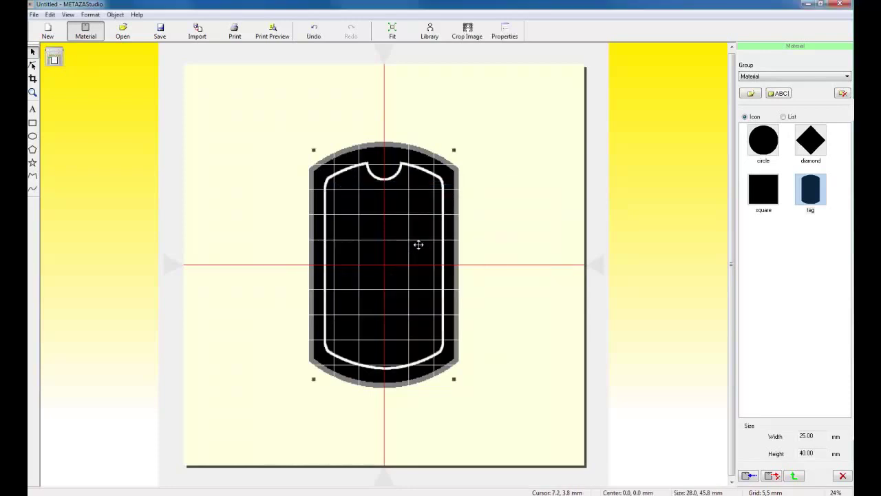
Enlarge the frame by its corner handles to fill the tag and move it to center.
{"action": "left_click_drag", "start_coordinate": [454, 150], "coordinate": [460, 140]}
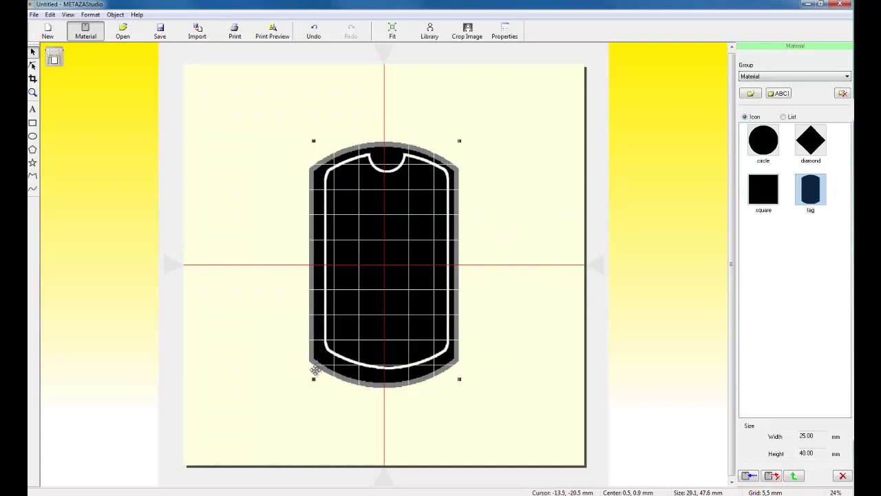
{"action": "left_click_drag", "start_coordinate": [314, 378], "coordinate": [309, 387]}
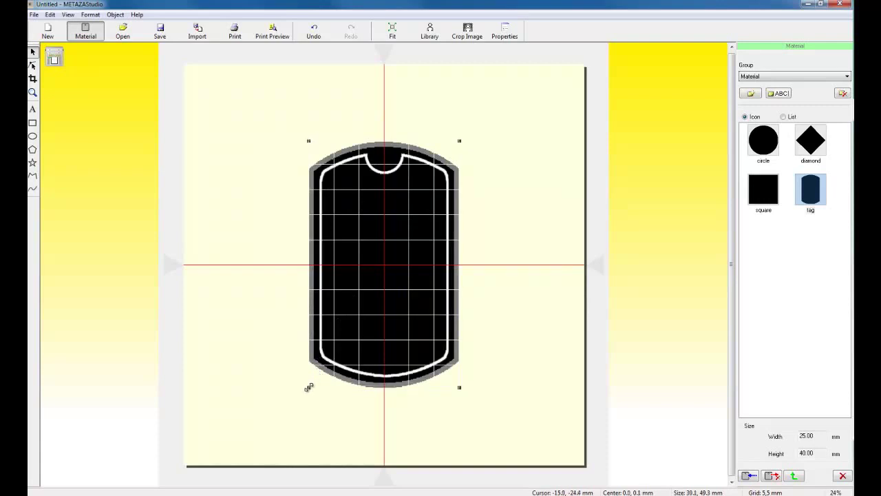
{"action": "right_click", "coordinate": [391, 168]}
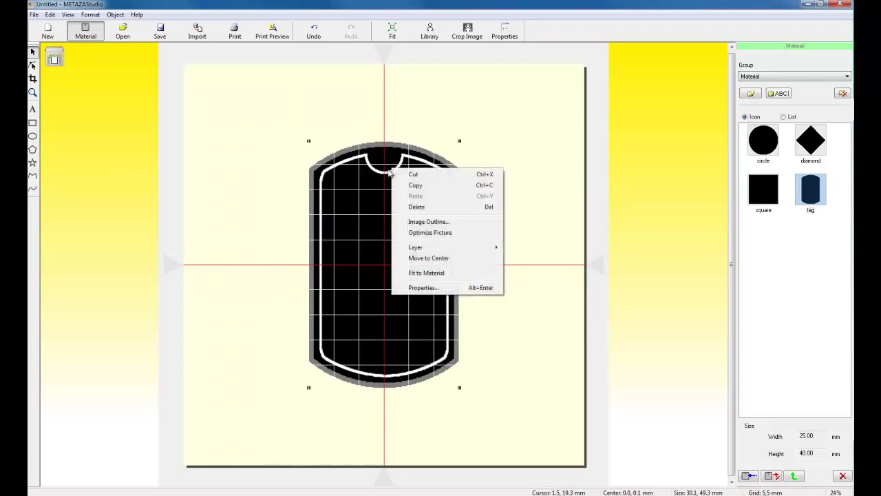
{"action": "left_click", "coordinate": [419, 258]}
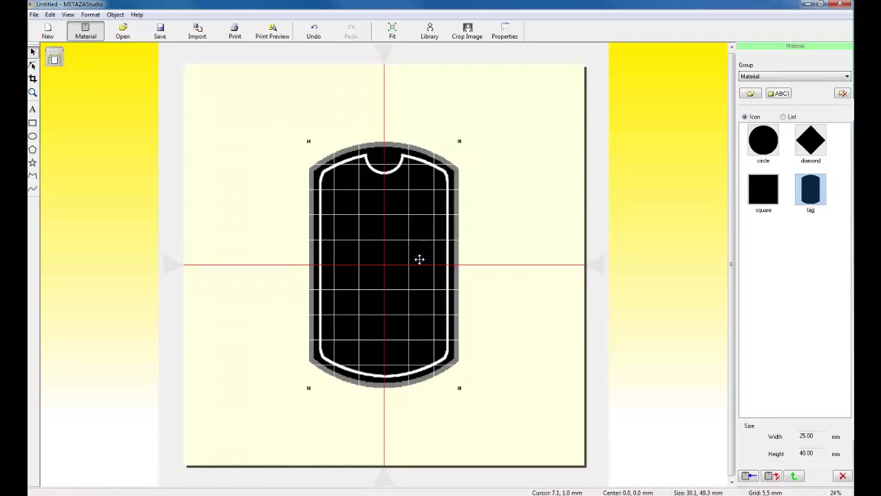
In Crop Image, keep blue transparency, widen the fill tolerance, and clear the frame's black interior.
{"action": "left_click", "coordinate": [468, 31]}
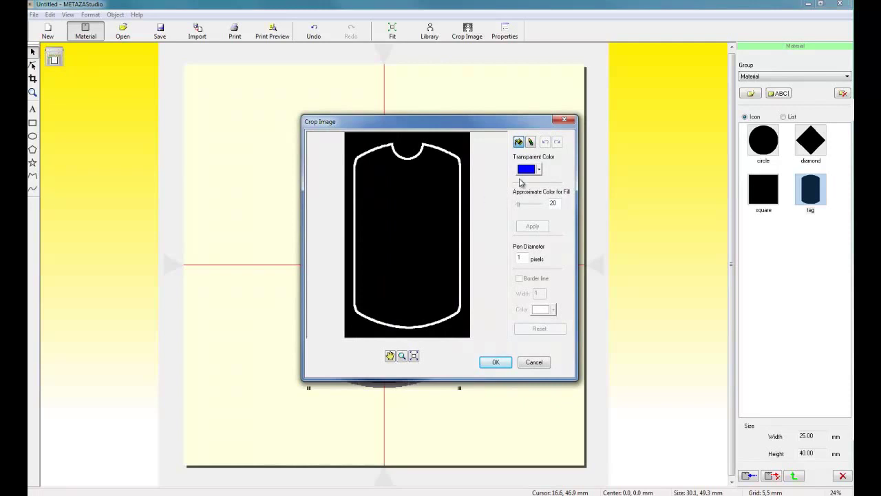
{"action": "left_click", "coordinate": [540, 170]}
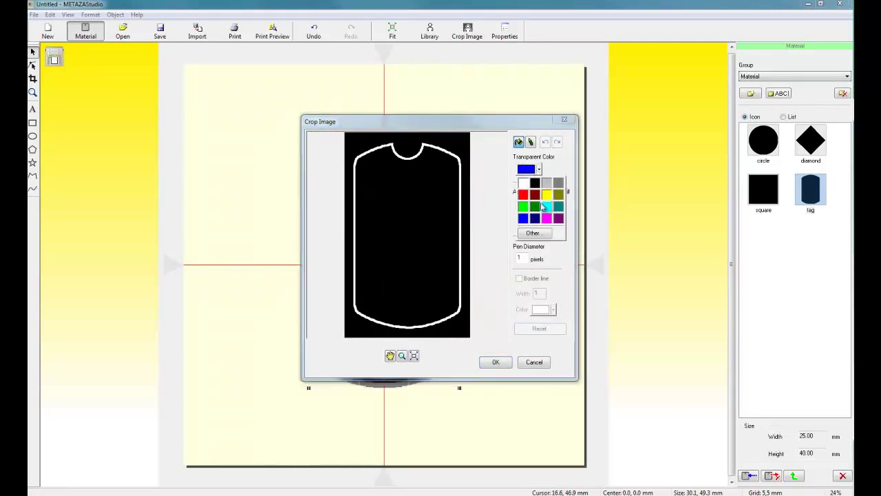
{"action": "left_click", "coordinate": [524, 220]}
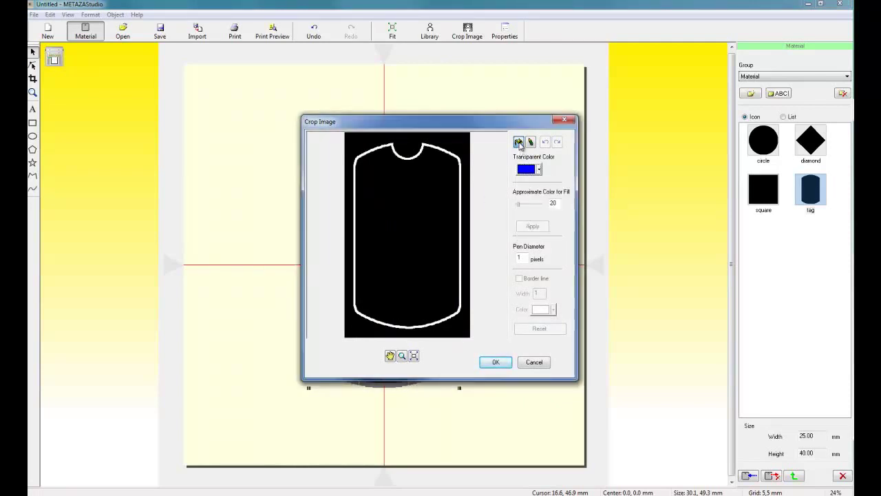
{"action": "left_click_drag", "start_coordinate": [520, 199], "coordinate": [536, 209]}
{"action": "left_click", "coordinate": [411, 226]}
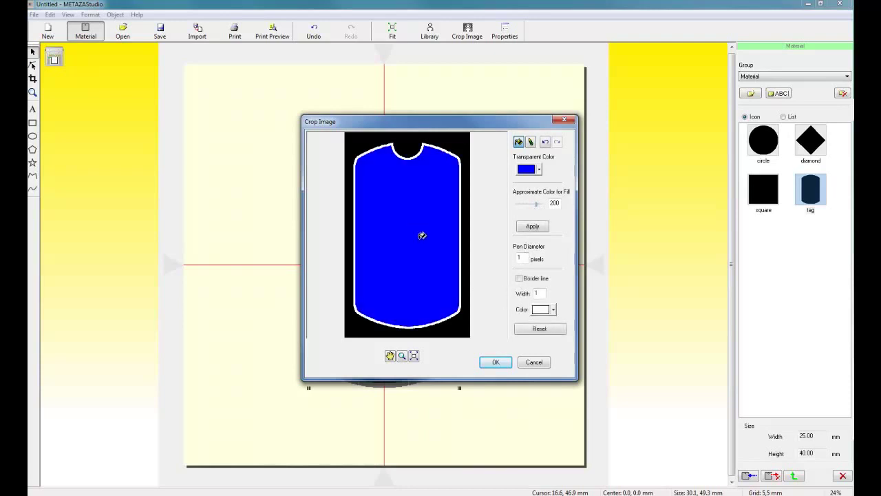
{"action": "left_click", "coordinate": [496, 363]}
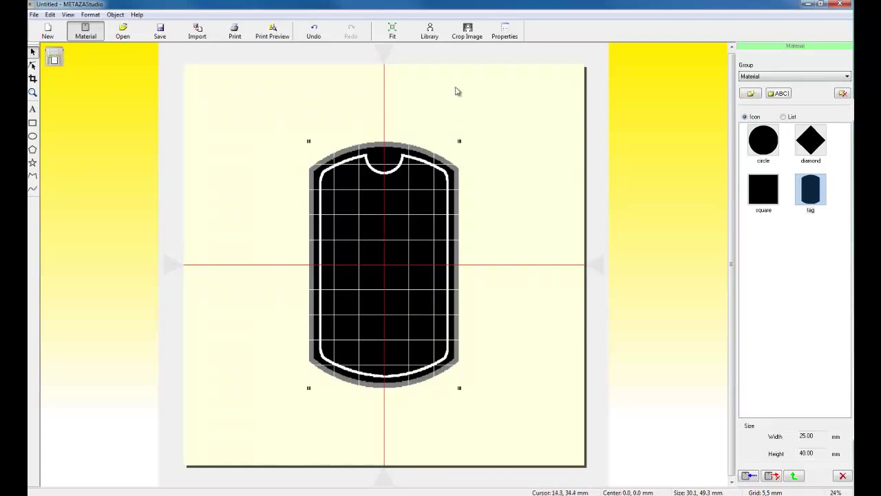
Add the current frame to the Frame library under the name 'frame'.
{"action": "left_click", "coordinate": [430, 34]}
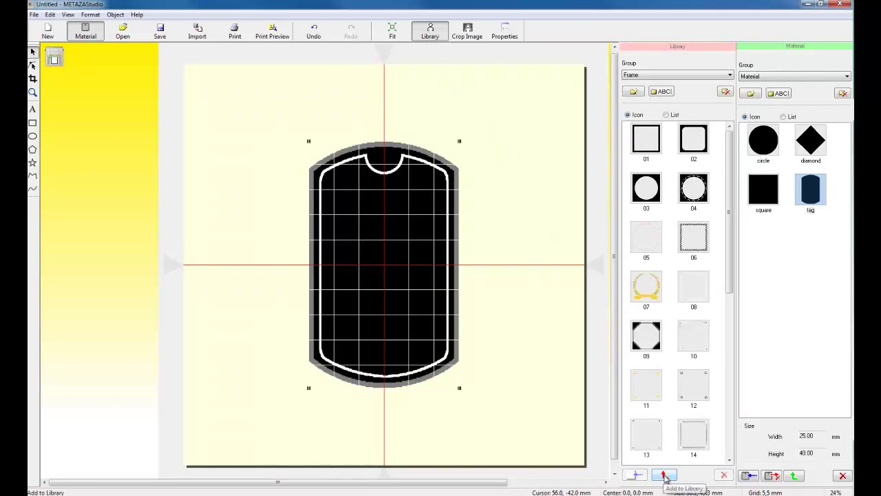
{"action": "left_click", "coordinate": [665, 476]}
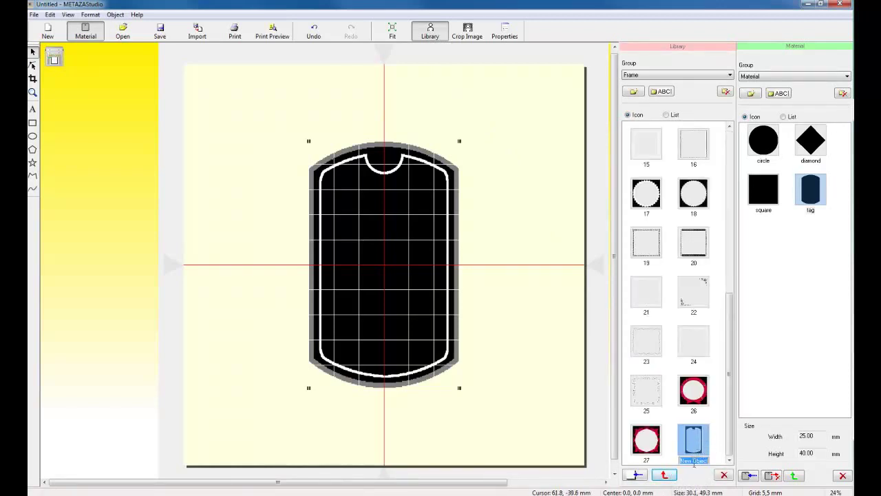
{"action": "key", "text": "BackSpace"}
{"action": "key", "text": "Return"}
Start importing the photo P1000217.JPG from the parent folder.
{"action": "left_click", "coordinate": [268, 183]}
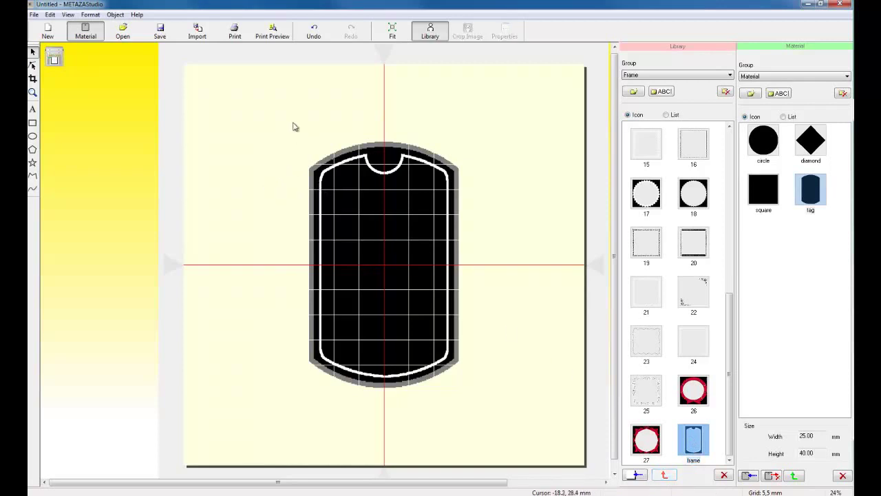
{"action": "left_click", "coordinate": [197, 31]}
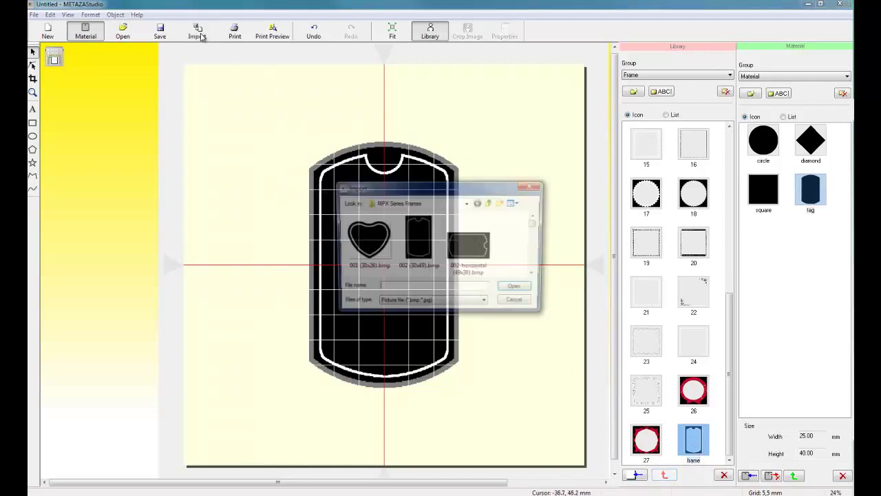
{"action": "left_click", "coordinate": [491, 203]}
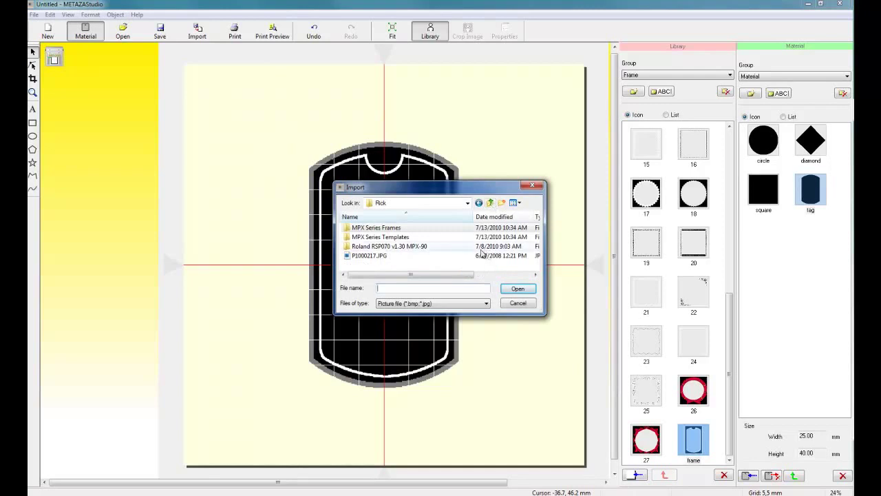
{"action": "left_click", "coordinate": [375, 257]}
Place P1000217.JPG on the tag, enlarge it to 42.6 by 56.0 mm and centre it.
{"action": "double_click", "coordinate": [375, 257]}
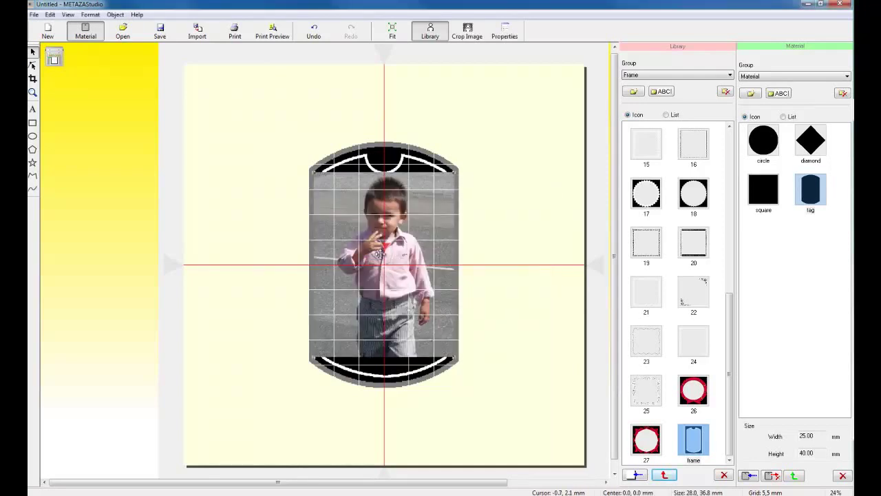
{"action": "left_click", "coordinate": [455, 171]}
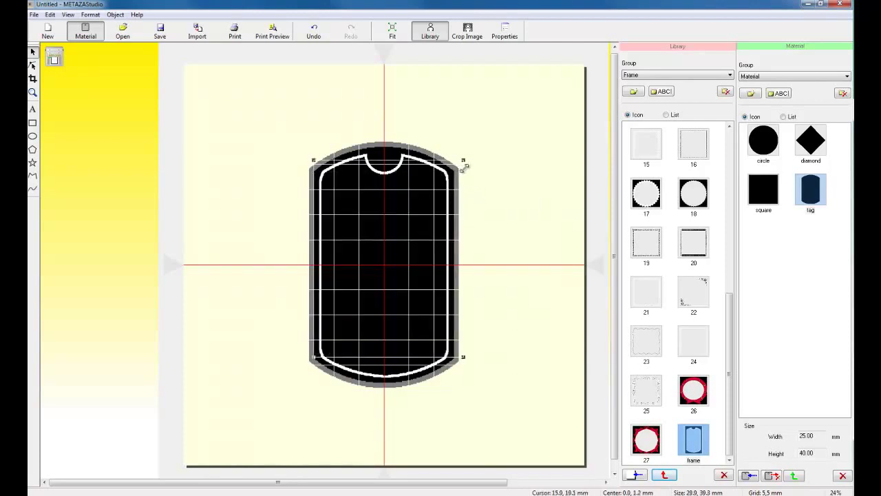
{"action": "left_click_drag", "start_coordinate": [313, 357], "coordinate": [256, 431]}
{"action": "left_click_drag", "start_coordinate": [359, 320], "coordinate": [387, 306]}
Crop the photo's left, right and bottom edges to 26.4 by 47.7 mm, then reselect it.
{"action": "left_click", "coordinate": [33, 79]}
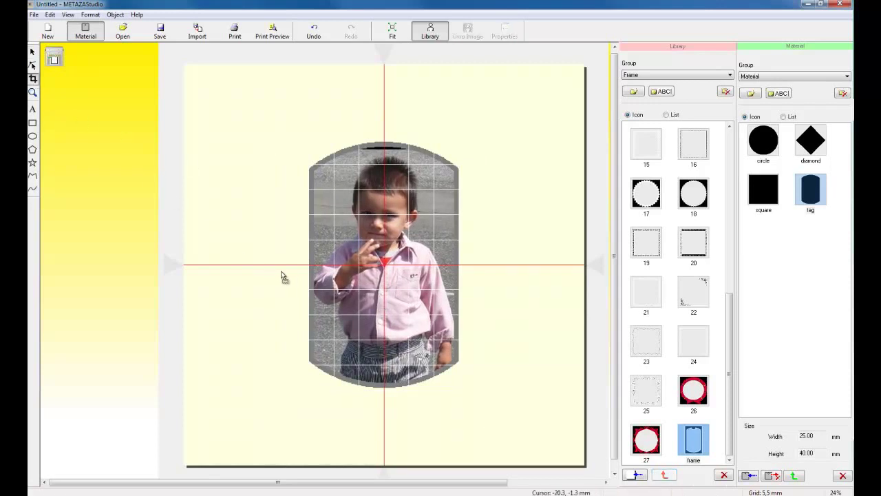
{"action": "left_click", "coordinate": [358, 270]}
{"action": "left_click_drag", "start_coordinate": [275, 290], "coordinate": [313, 293]}
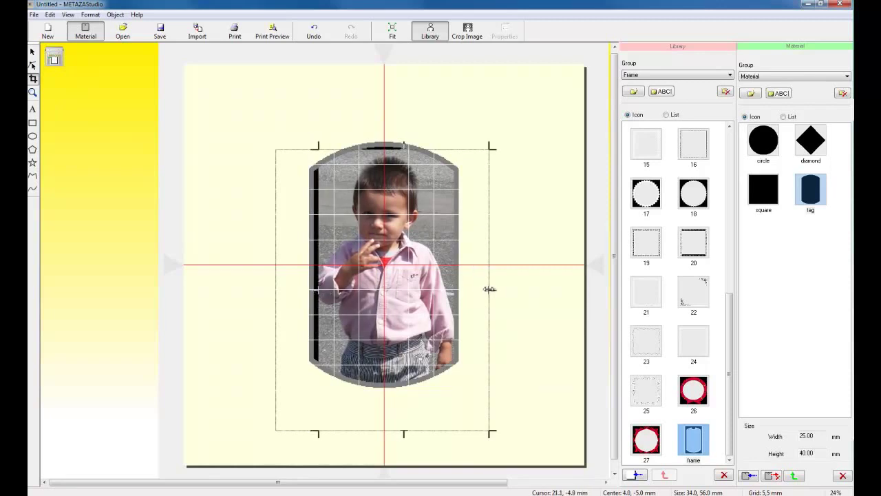
{"action": "left_click_drag", "start_coordinate": [488, 289], "coordinate": [449, 289]}
{"action": "left_click_drag", "start_coordinate": [397, 432], "coordinate": [396, 391]}
{"action": "left_click", "coordinate": [32, 54]}
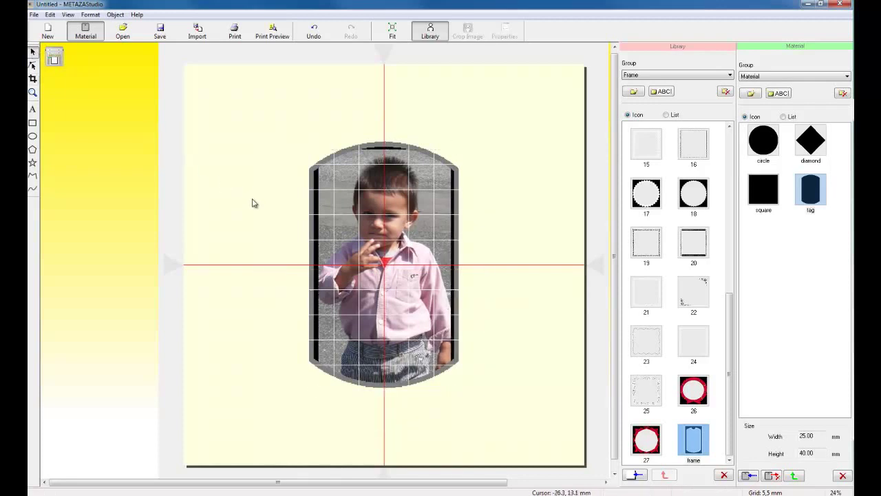
{"action": "left_click", "coordinate": [384, 210]}
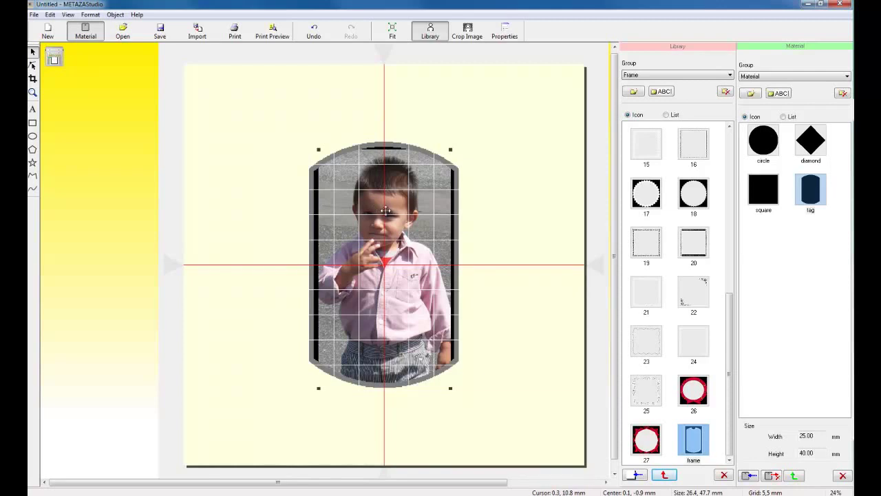
Send the photo behind the frame and nudge it to 26.8 by 48.4 mm inside the border.
{"action": "right_click", "coordinate": [397, 252]}
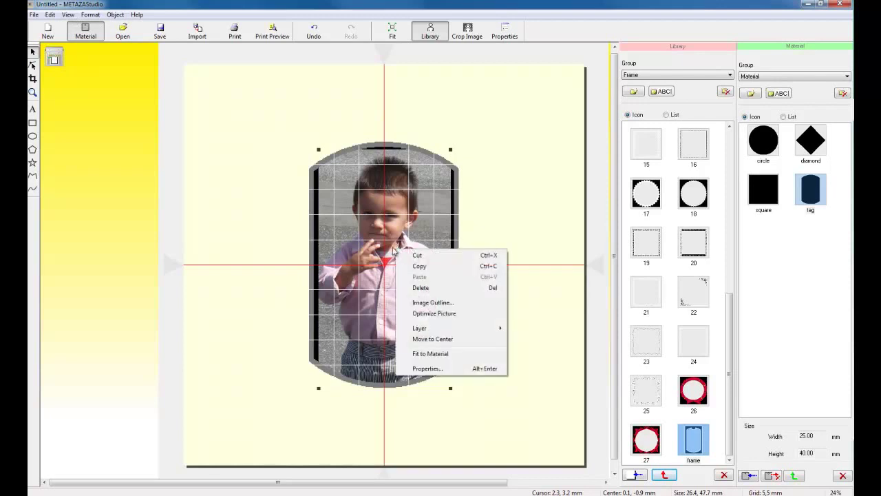
{"action": "mouse_move", "coordinate": [433, 330]}
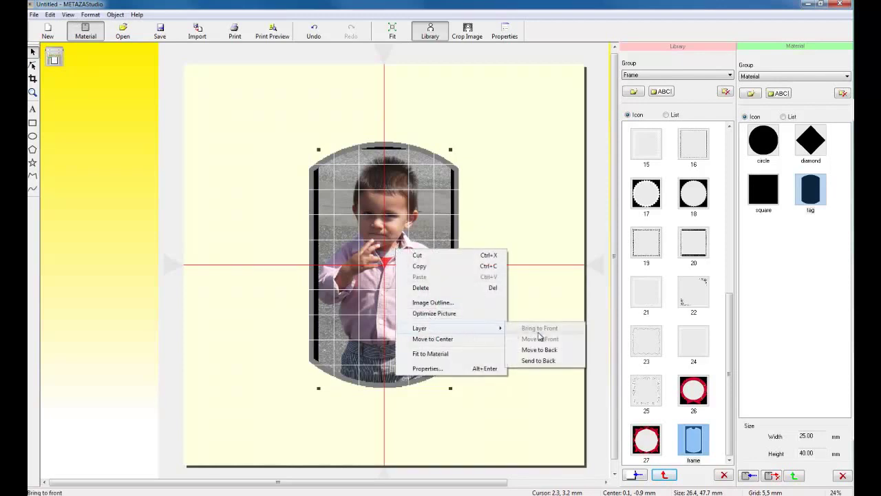
{"action": "left_click", "coordinate": [540, 362]}
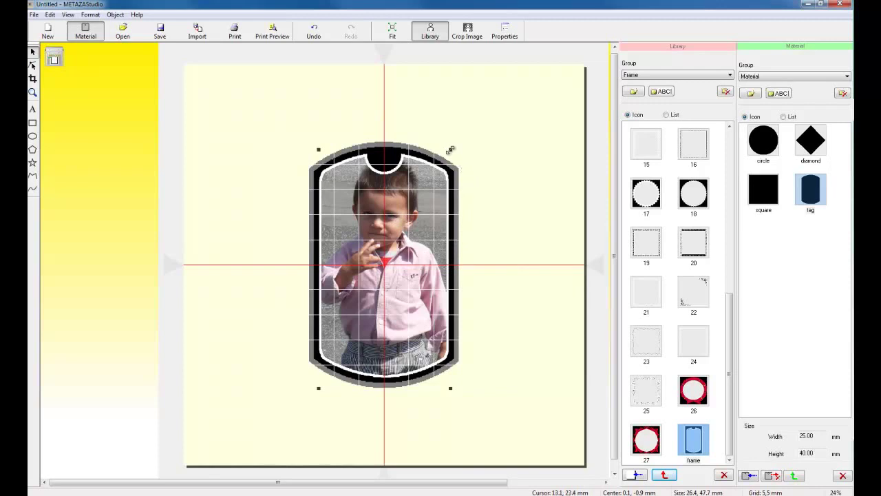
{"action": "left_click_drag", "start_coordinate": [452, 149], "coordinate": [453, 146]}
{"action": "left_click_drag", "start_coordinate": [411, 216], "coordinate": [407, 220]}
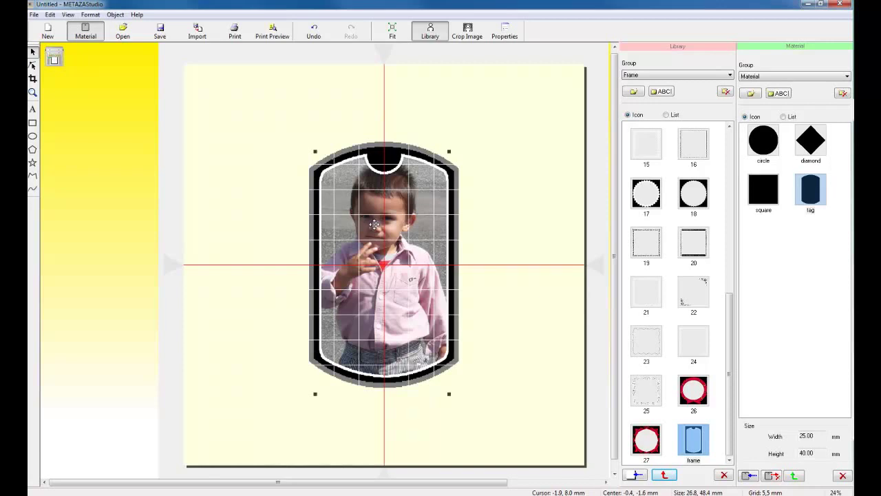
Apply Optimize Picture to the boy's photo from its context menu.
{"action": "right_click", "coordinate": [374, 224]}
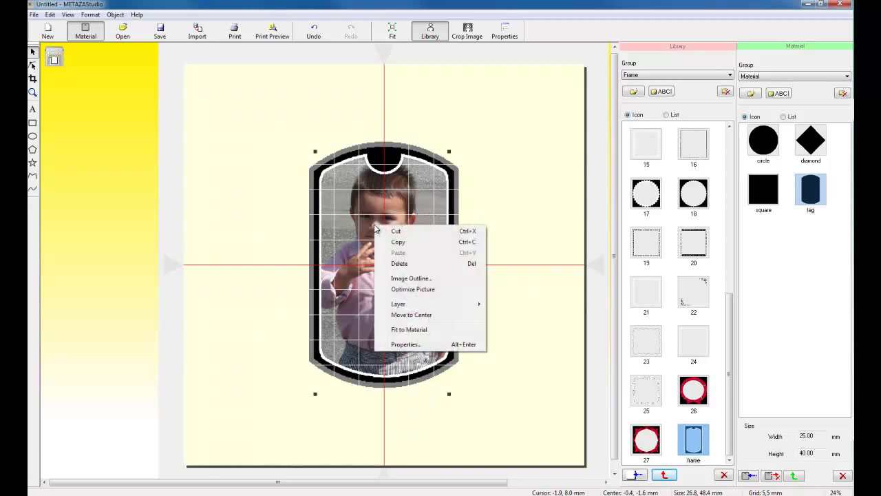
{"action": "left_click", "coordinate": [414, 289]}
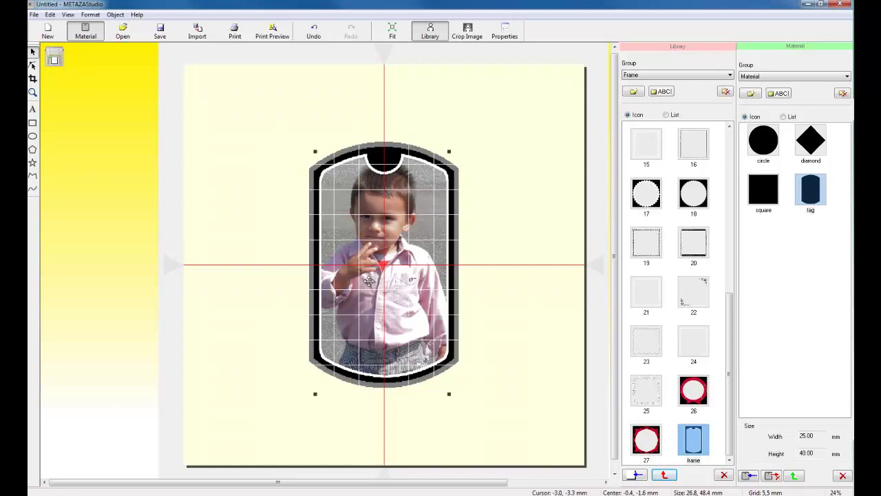
Open the File > Print Preview window and enlarge it to full height.
{"action": "left_click", "coordinate": [275, 283]}
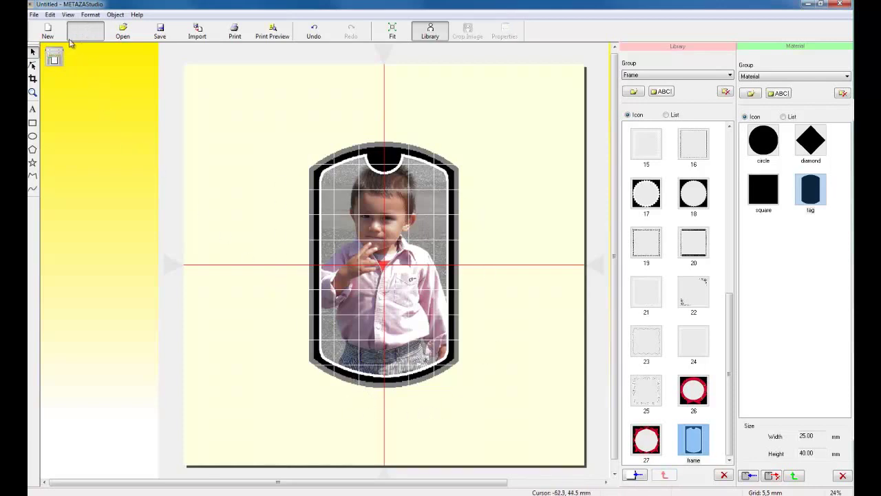
{"action": "left_click", "coordinate": [34, 15]}
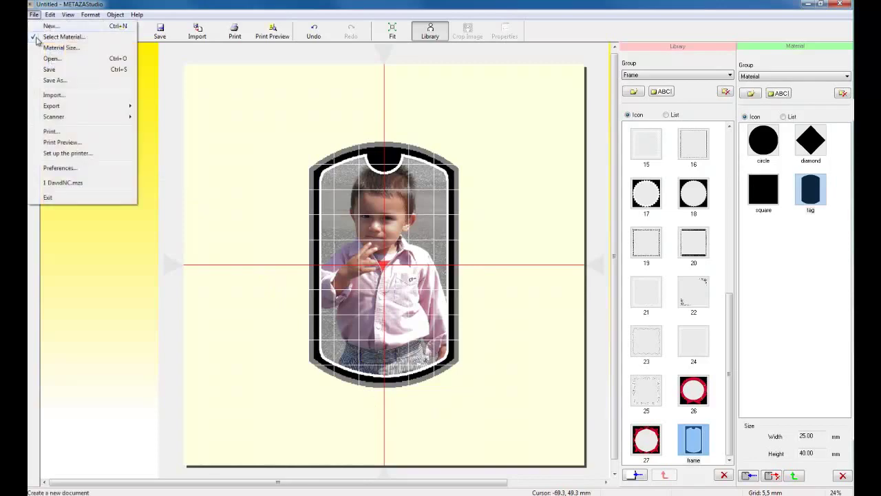
{"action": "left_click", "coordinate": [64, 143]}
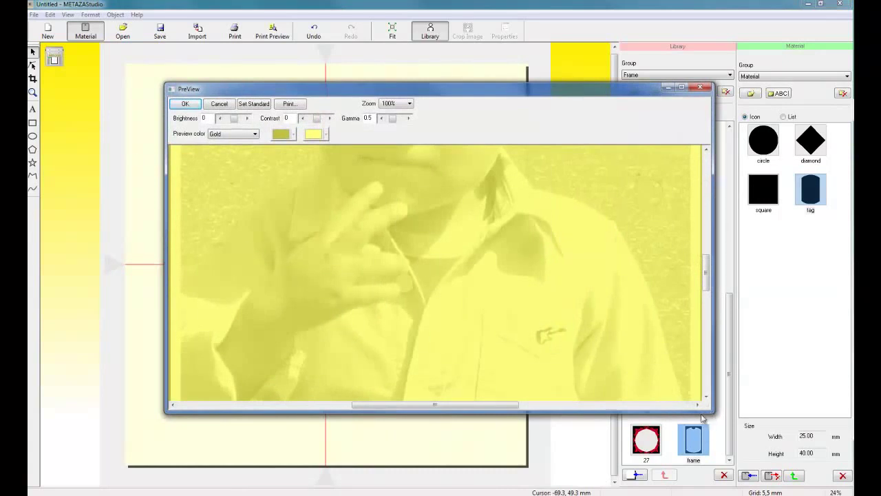
{"action": "left_click_drag", "start_coordinate": [707, 409], "coordinate": [627, 495]}
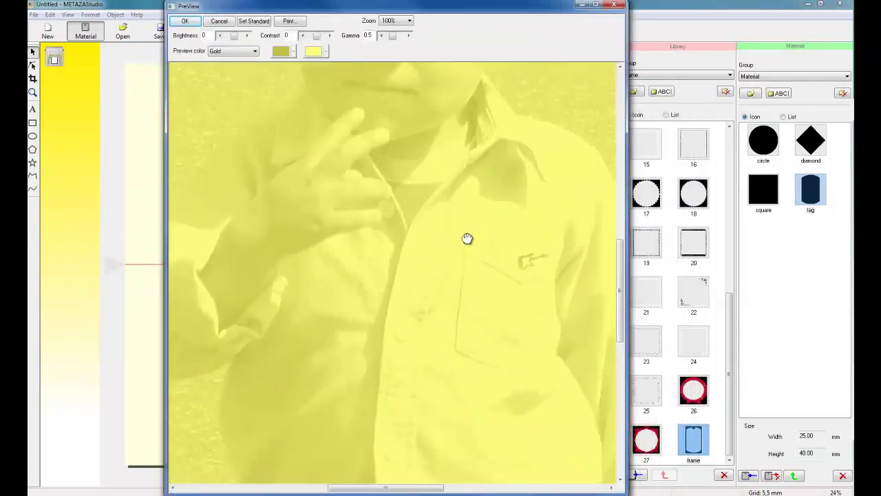
{"action": "left_click_drag", "start_coordinate": [461, 245], "coordinate": [450, 448]}
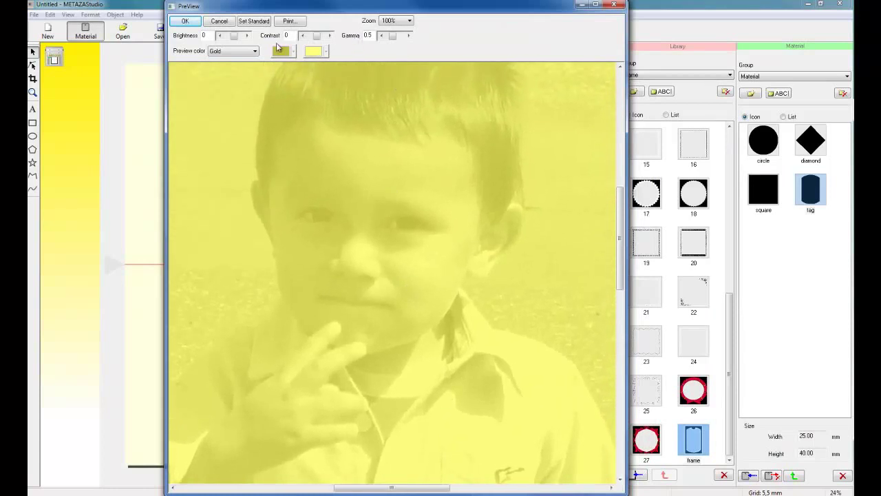
Set the preview colour to Silver and zoom to 25% to see the whole tag.
{"action": "left_click", "coordinate": [242, 51]}
{"action": "left_click", "coordinate": [227, 67]}
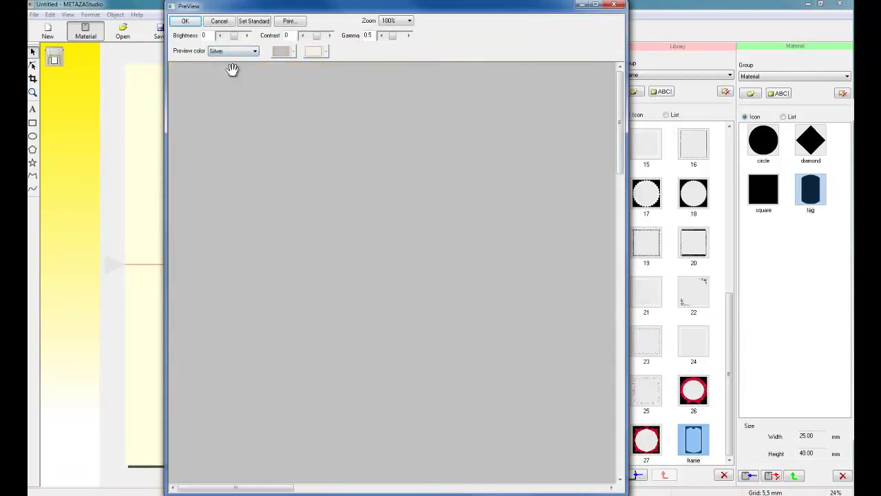
{"action": "left_click_drag", "start_coordinate": [459, 268], "coordinate": [339, 179]}
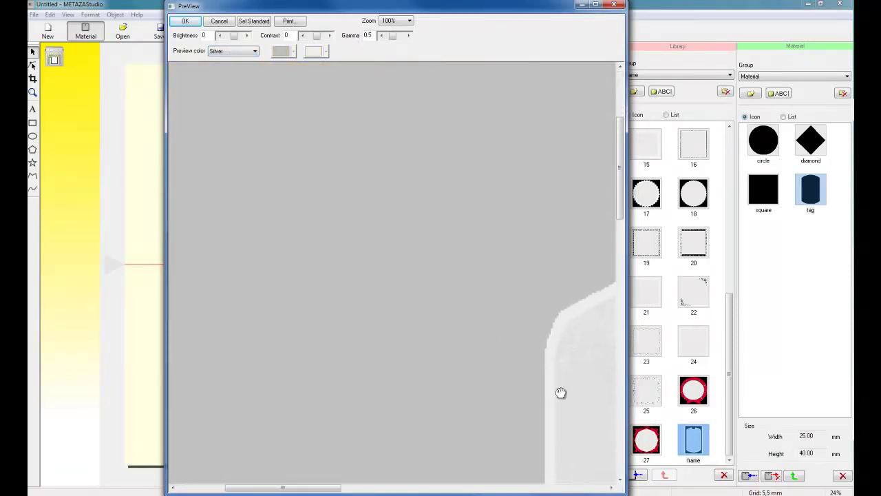
{"action": "left_click_drag", "start_coordinate": [555, 386], "coordinate": [370, 259]}
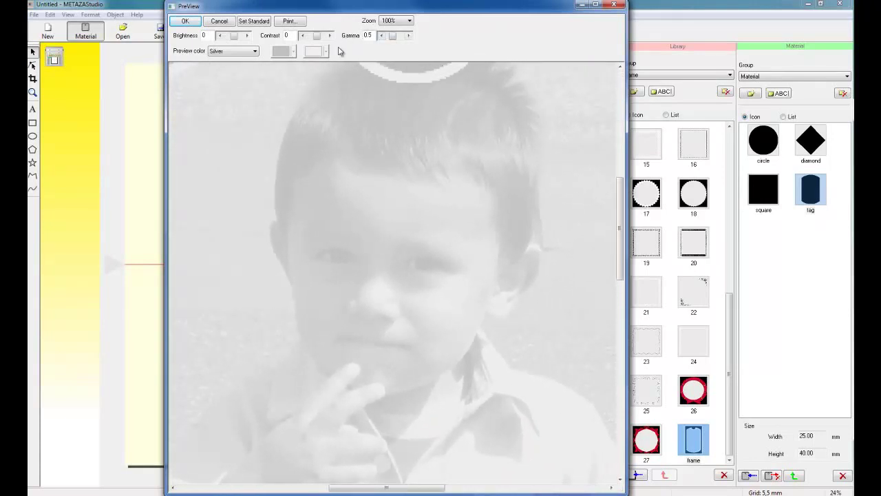
{"action": "left_click", "coordinate": [412, 22]}
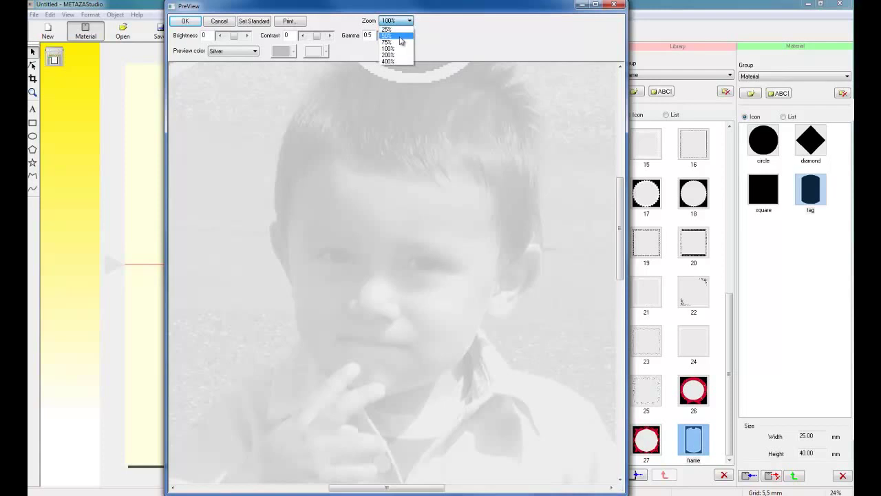
{"action": "left_click", "coordinate": [390, 43]}
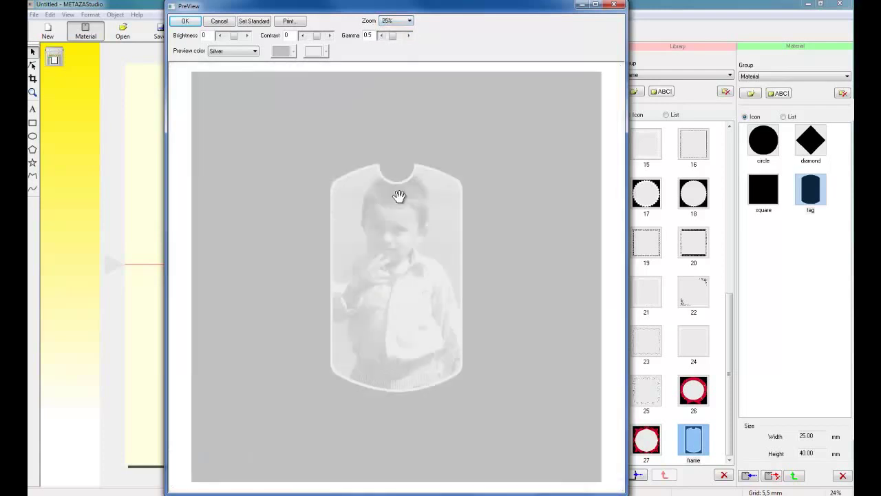
Review the Roland MPX-90 printer properties, including Image Correction, and accept them.
{"action": "left_click", "coordinate": [289, 20]}
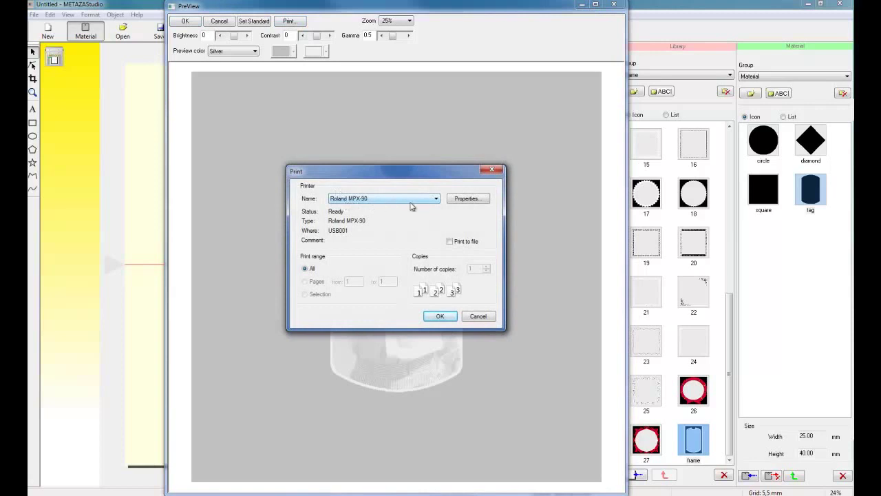
{"action": "left_click", "coordinate": [467, 199]}
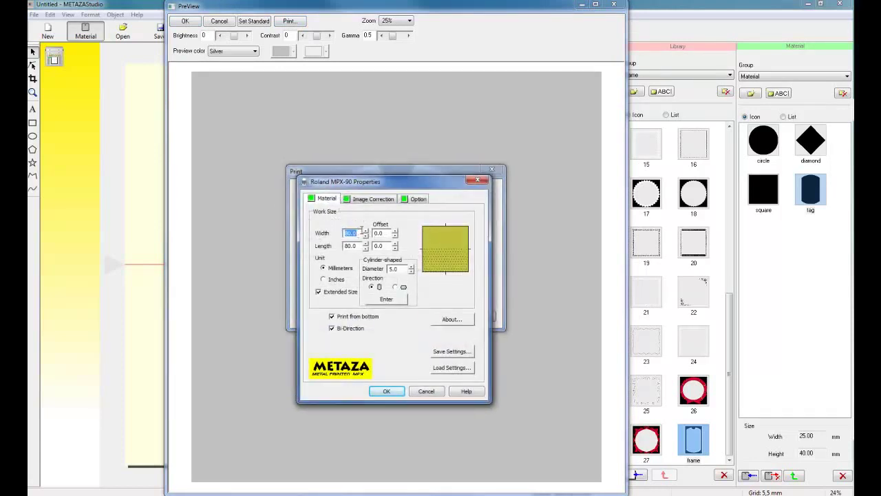
{"action": "left_click", "coordinate": [378, 201]}
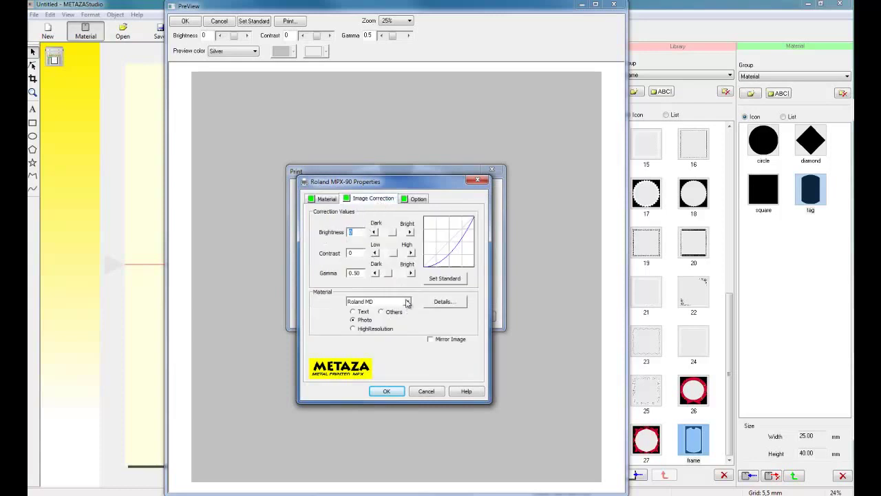
{"action": "left_click", "coordinate": [387, 392]}
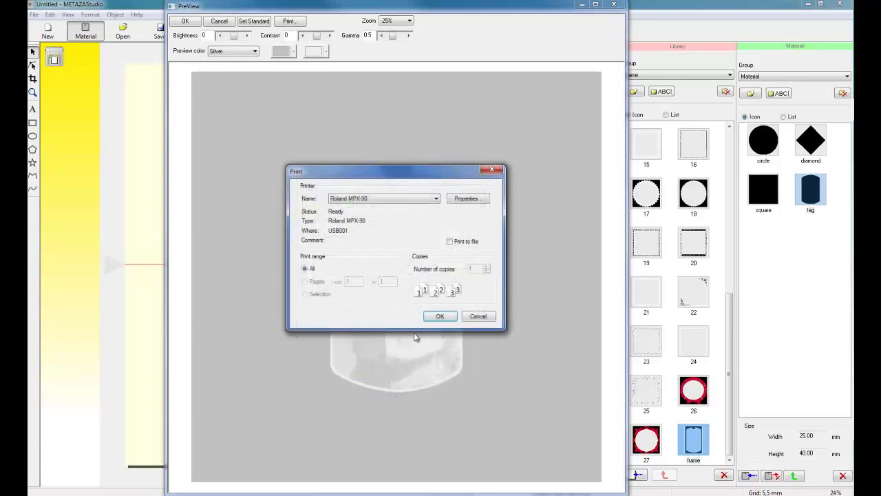